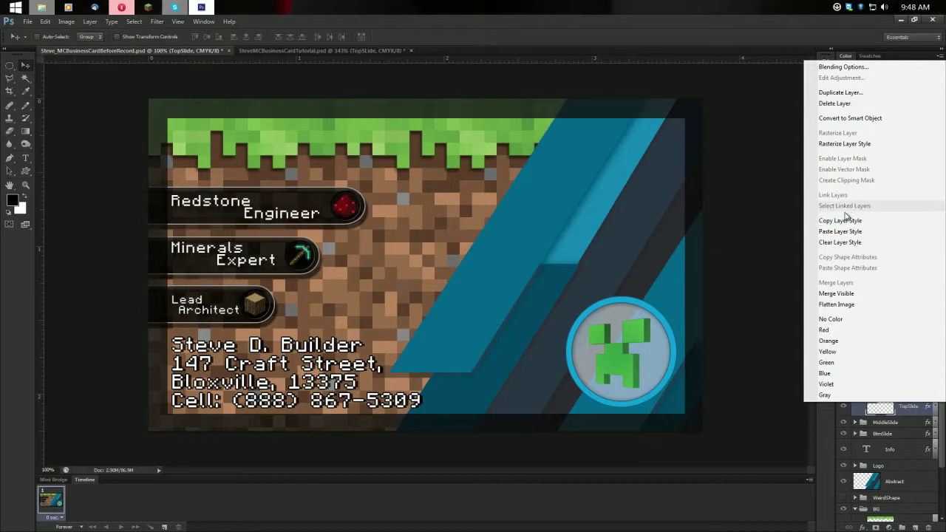
Copy the reference pill's layer style and paste it onto the tutorial's black pill bar.
{"action": "key", "text": "Escape"}
{"action": "key", "text": "alt+Tab"}
{"action": "left_click", "coordinate": [360, 252]}
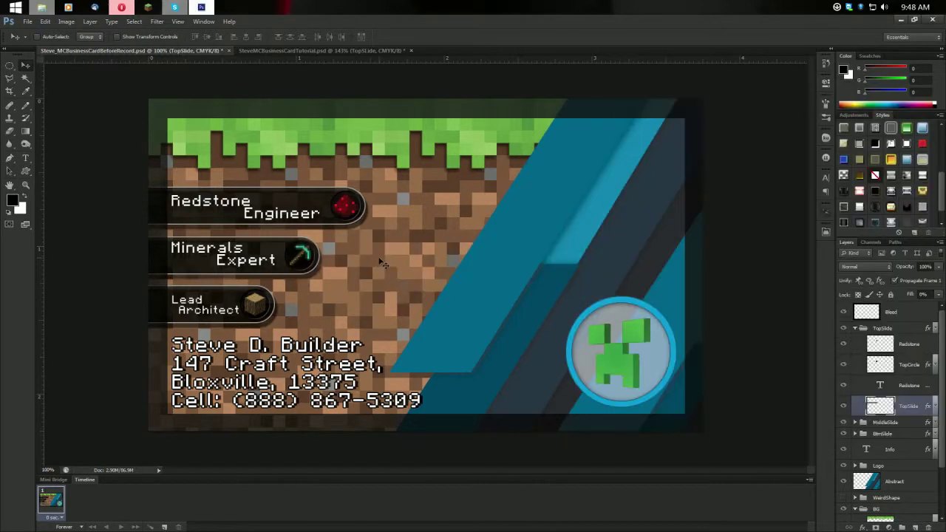
{"action": "key", "text": "ctrl+Tab"}
{"action": "right_click", "coordinate": [919, 332]}
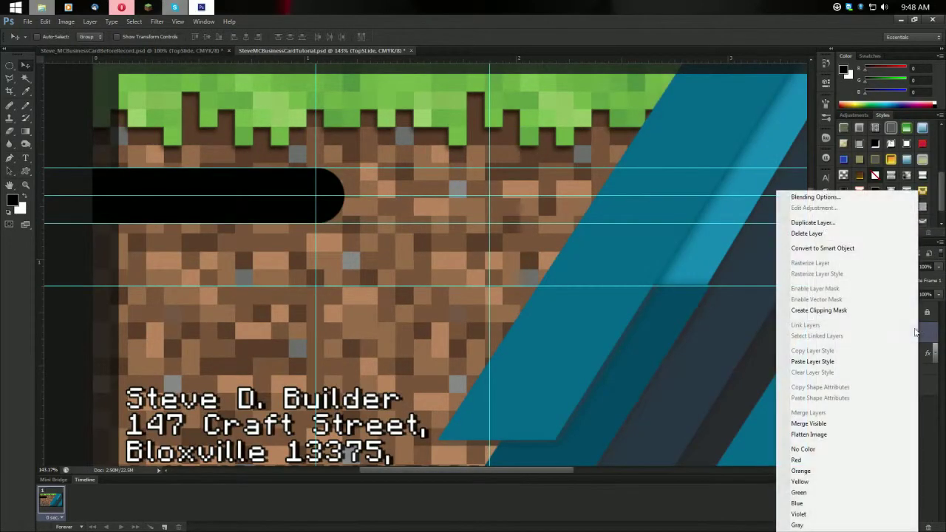
{"action": "left_click", "coordinate": [829, 361]}
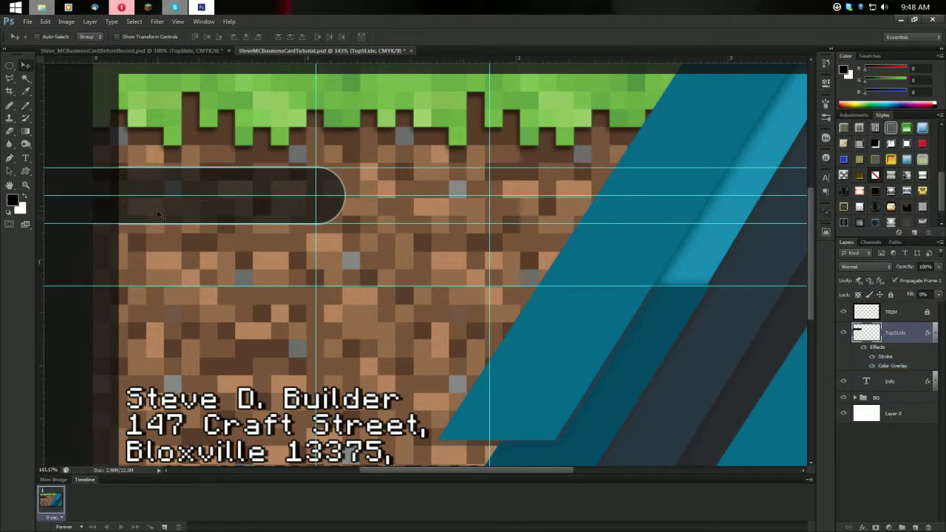
{"action": "scroll", "coordinate": [292, 203], "scroll_direction": "up", "scroll_amount": 2}
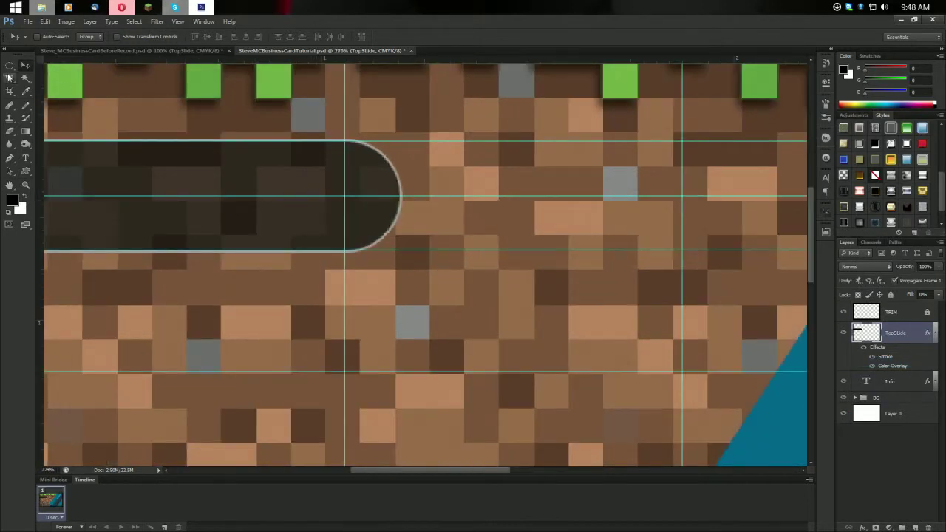
Draw a circular Elliptical Marquee selection at the bar's rounded end.
{"action": "left_click", "coordinate": [10, 65]}
{"action": "left_click_drag", "start_coordinate": [345, 196], "coordinate": [411, 236]}
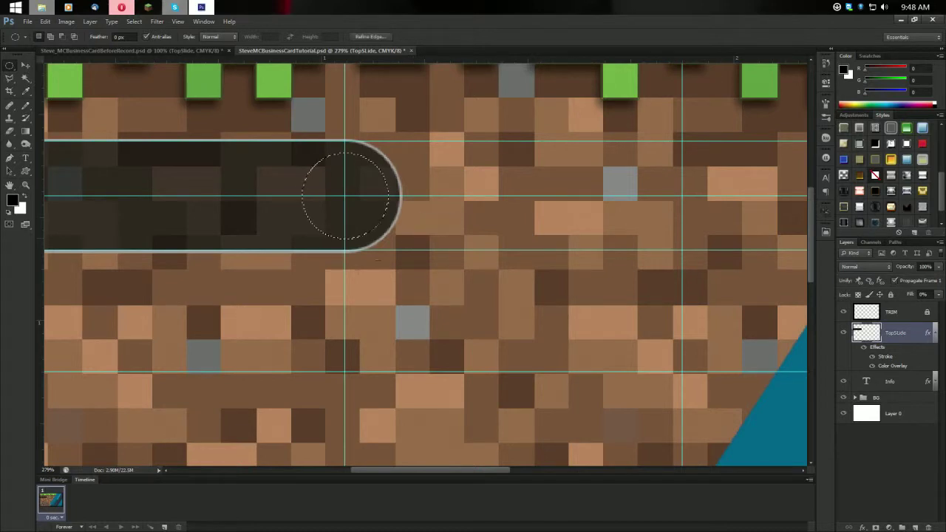
{"action": "key", "text": "alt+Tab"}
{"action": "key", "text": "alt+Tab"}
{"action": "key", "text": "ctrl+Tab"}
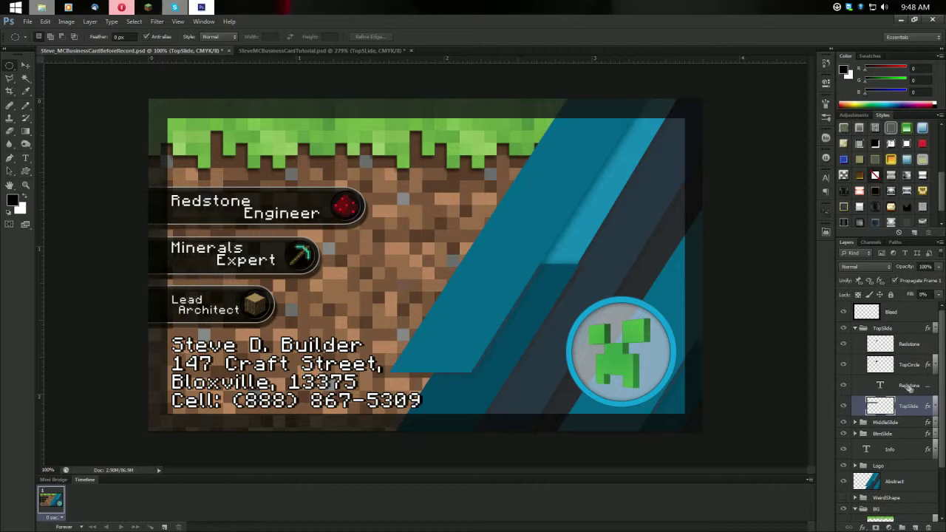
{"action": "right_click", "coordinate": [905, 360]}
{"action": "left_click", "coordinate": [795, 193]}
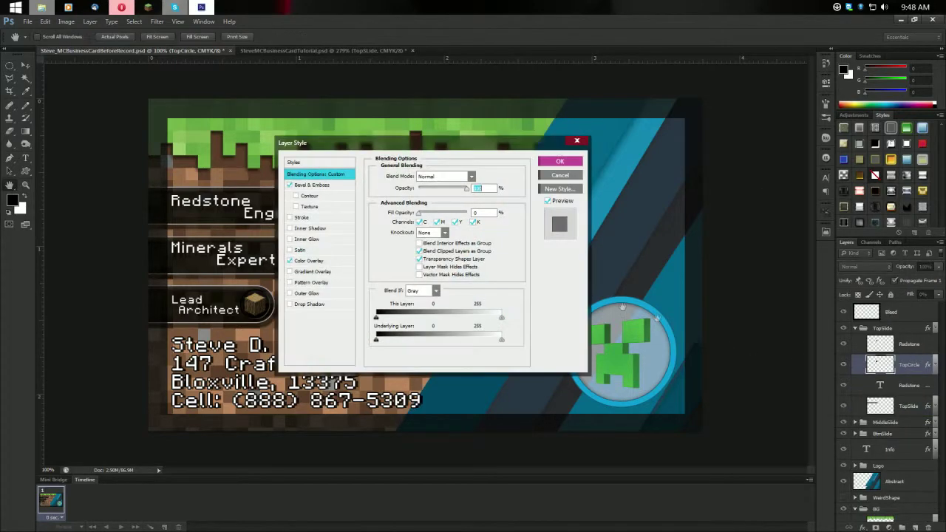
{"action": "left_click", "coordinate": [326, 184]}
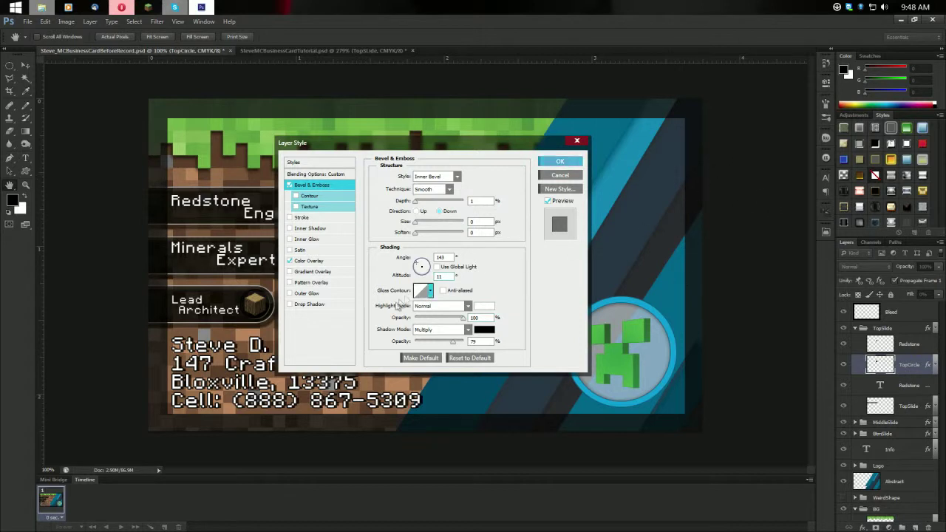
{"action": "left_click", "coordinate": [330, 263]}
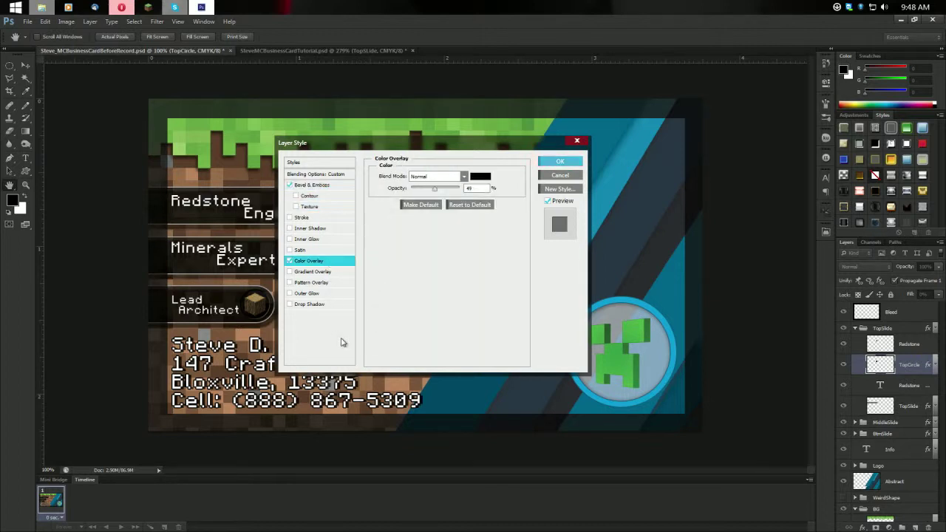
{"action": "left_click", "coordinate": [555, 164]}
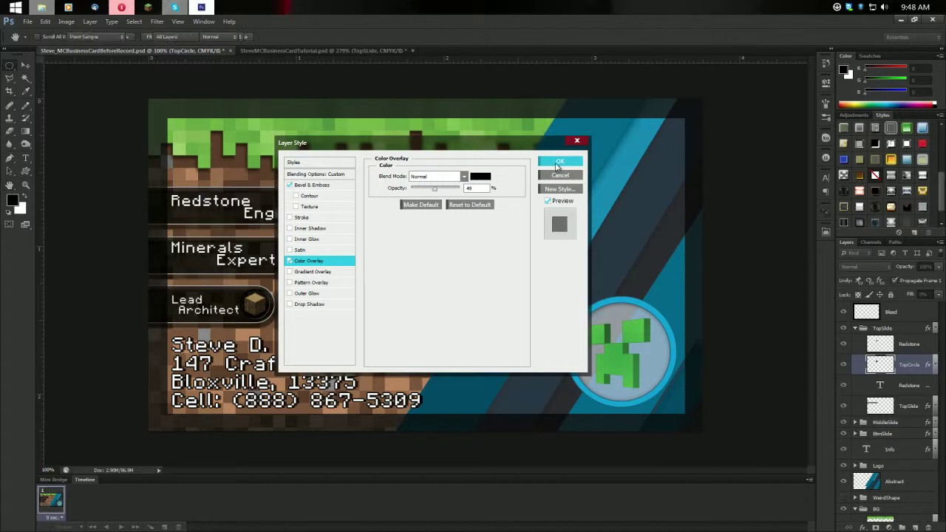
Copy the layer style of the reference card's TopCircle layer.
{"action": "right_click", "coordinate": [918, 363]}
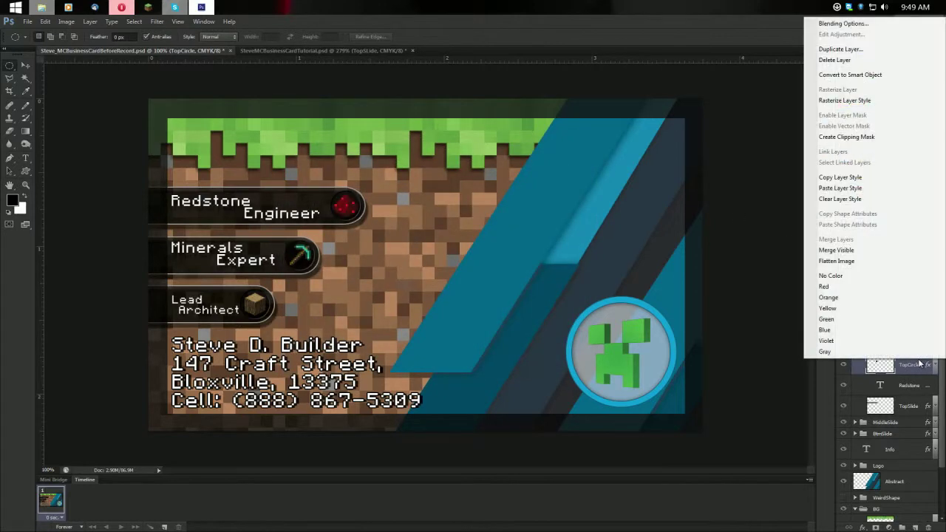
{"action": "left_click", "coordinate": [862, 178]}
{"action": "key", "text": "ctrl+Tab"}
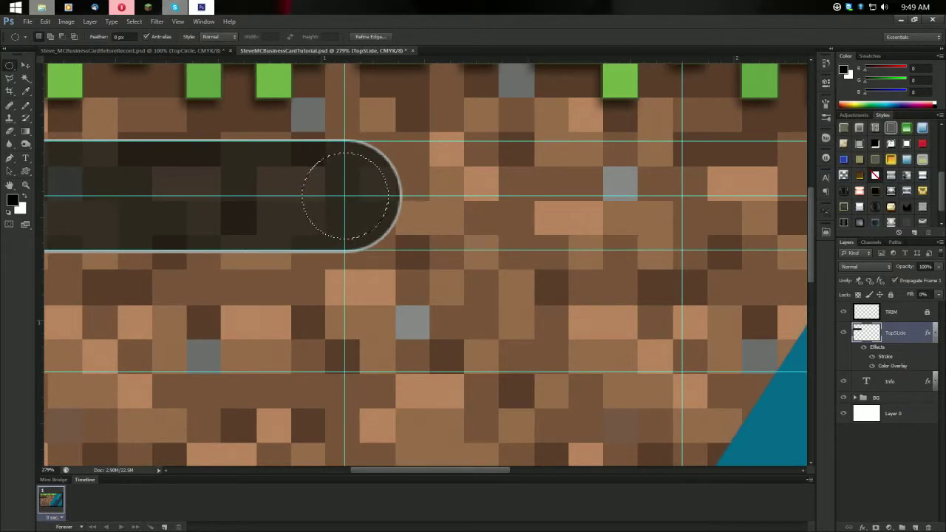
Create a TopCircle layer with a black-filled circle at the pill's rounded end.
{"action": "key", "text": "ctrl+d"}
{"action": "left_click_drag", "start_coordinate": [348, 194], "coordinate": [391, 241]}
{"action": "key", "text": "ctrl+shift+n"}
{"action": "type", "text": "Top"}
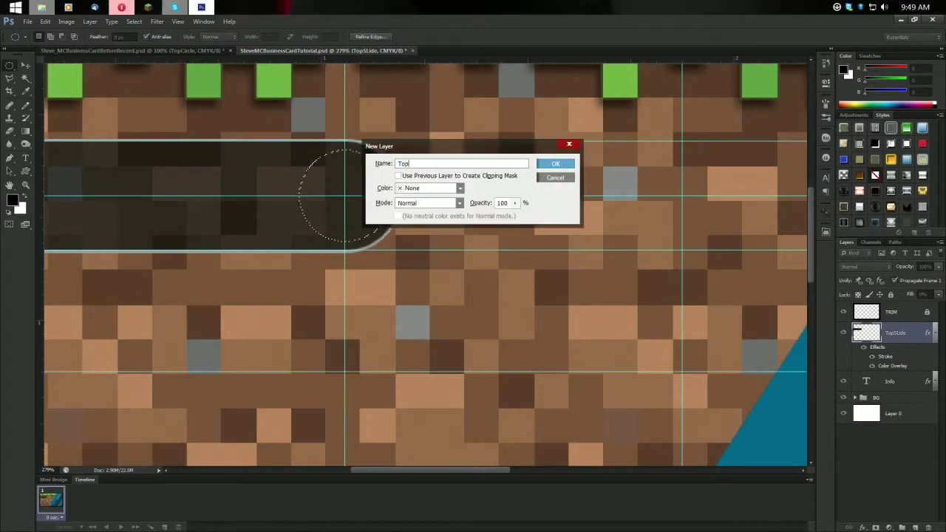
{"action": "type", "text": "Circle"}
{"action": "key", "text": "Return"}
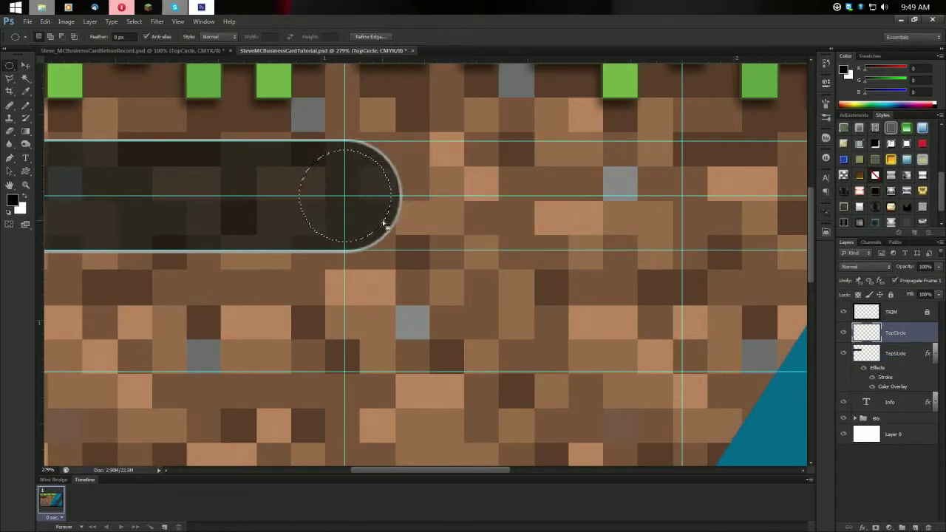
{"action": "key", "text": "alt+BackSpace"}
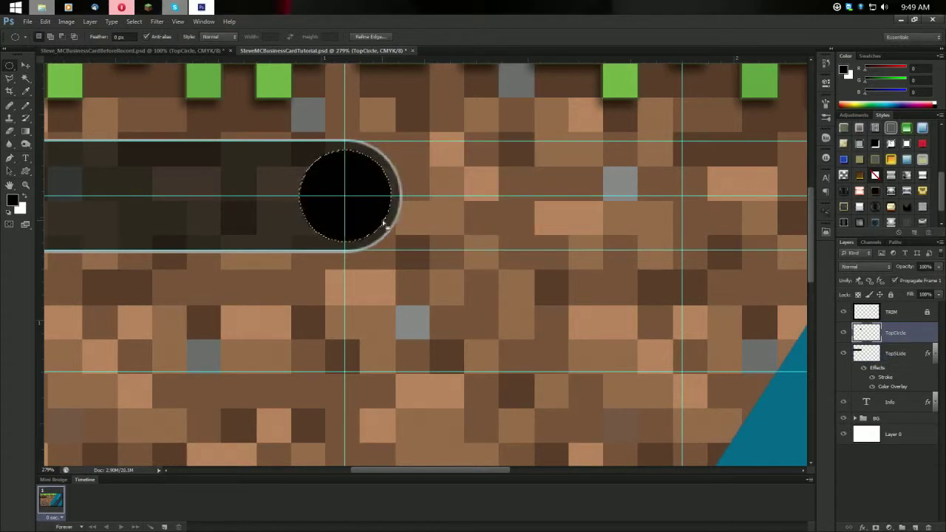
Paste the copied outline style onto TopCircle and deselect the circle.
{"action": "right_click", "coordinate": [933, 334]}
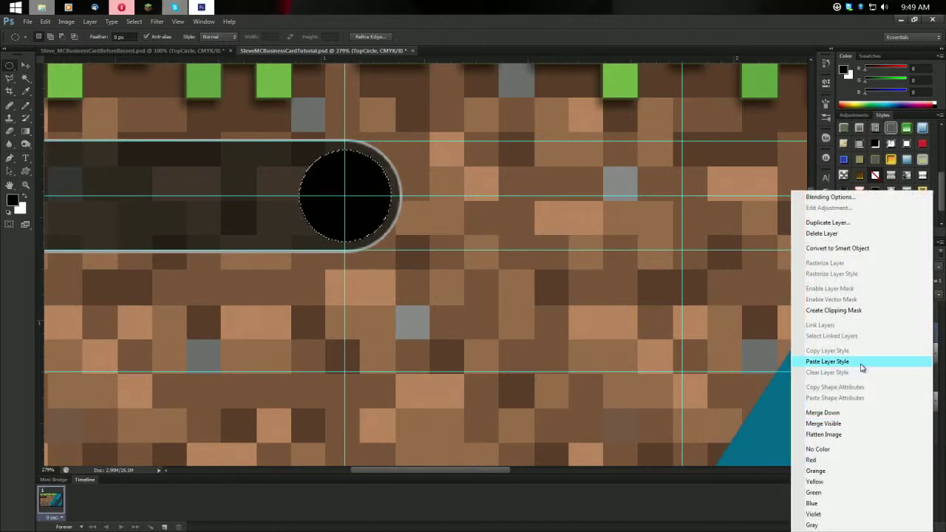
{"action": "left_click", "coordinate": [861, 361]}
{"action": "key", "text": "ctrl+d"}
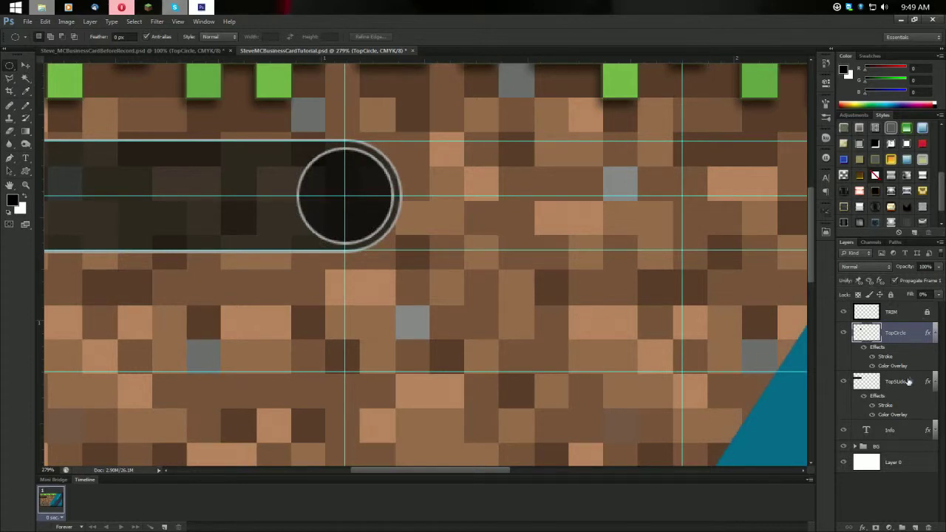
{"action": "key", "text": "ctrl+Tab"}
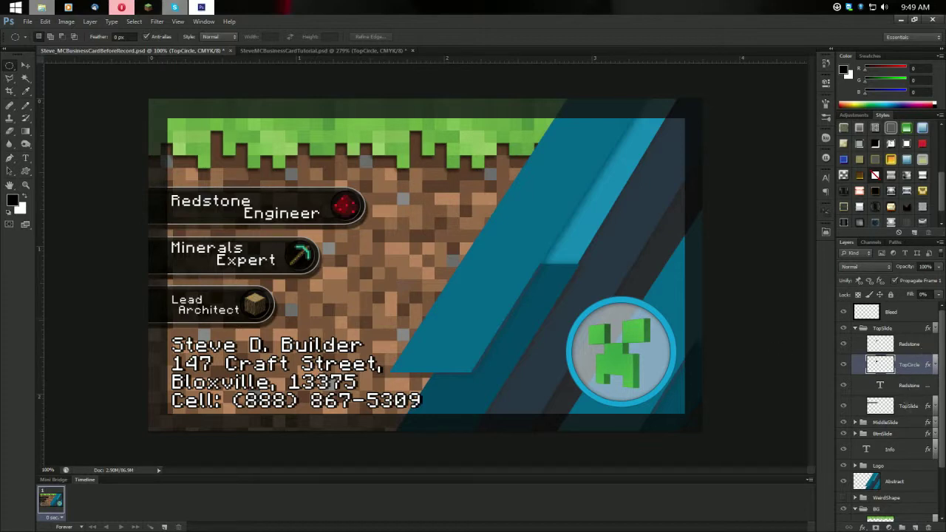
Open redstone.png, cut its contents and close it without saving.
{"action": "key", "text": "ctrl+Tab"}
{"action": "key", "text": "ctrl+Tab"}
{"action": "key", "text": "ctrl+Tab"}
{"action": "scroll", "coordinate": [310, 297], "scroll_direction": "down", "scroll_amount": 2}
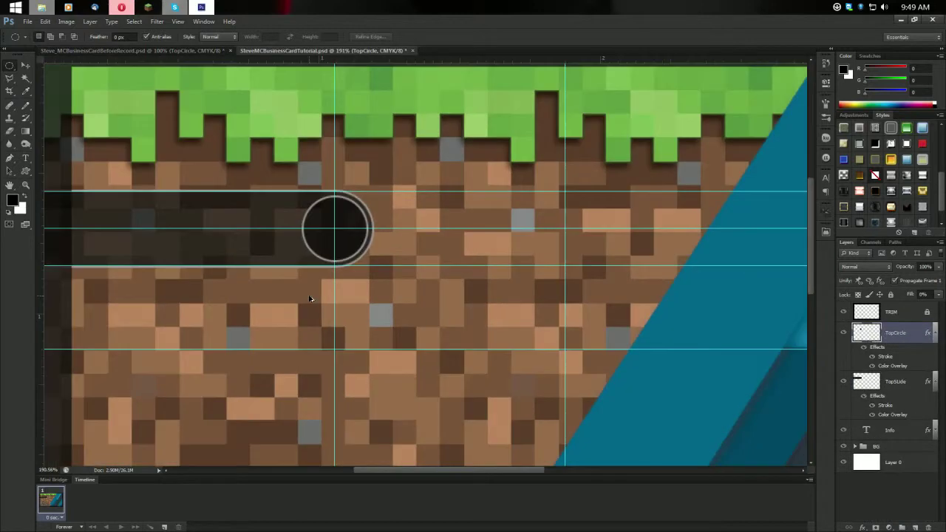
{"action": "scroll", "coordinate": [196, 274], "scroll_direction": "left", "scroll_amount": 3}
{"action": "key", "text": "ctrl+Tab"}
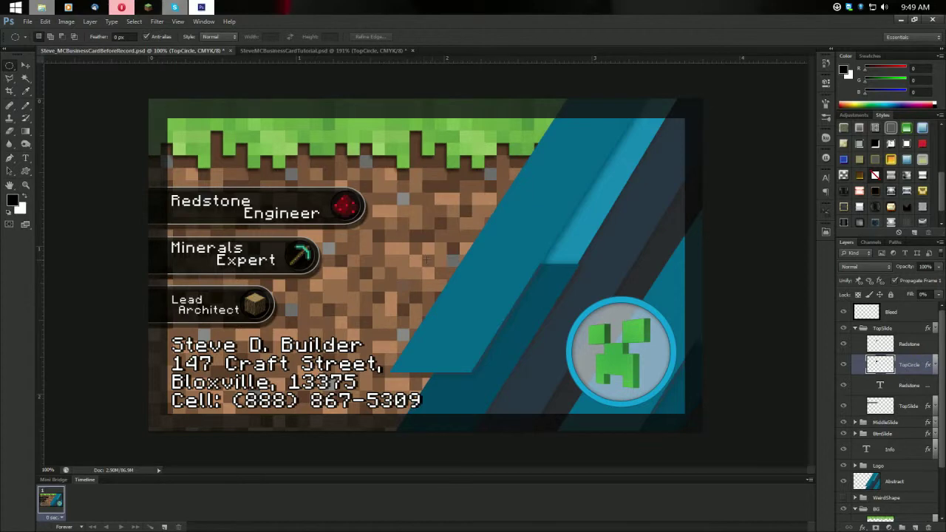
{"action": "key", "text": "ctrl+Tab"}
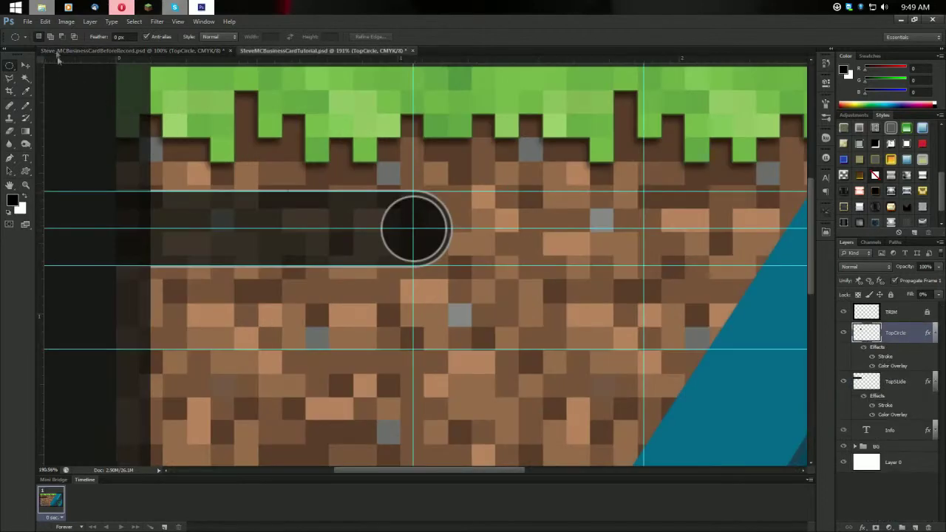
{"action": "left_click", "coordinate": [49, 11]}
{"action": "left_click_drag", "start_coordinate": [879, 172], "coordinate": [437, 51]}
{"action": "key", "text": "ctrl+a"}
{"action": "key", "text": "Delete"}
{"action": "key", "text": "ctrl+w"}
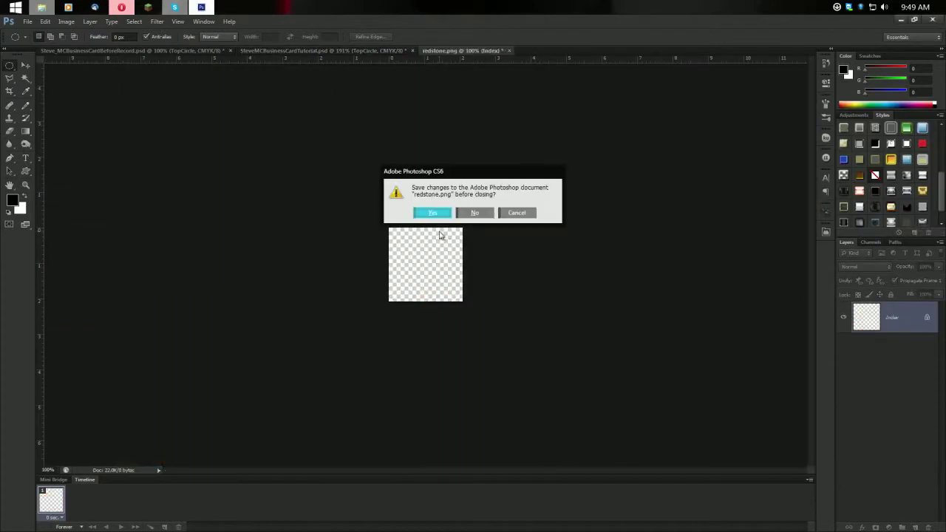
{"action": "key", "text": "n"}
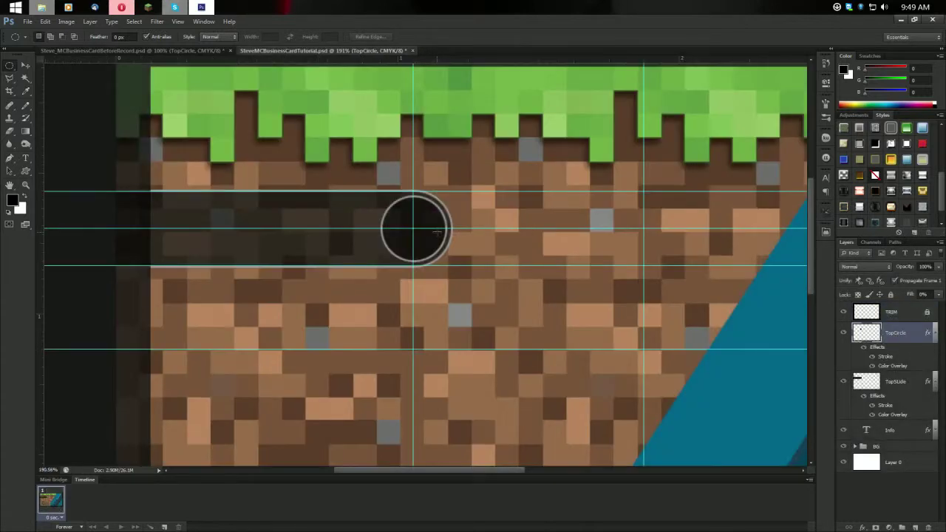
Paste the redstone icon into the card and scale it down inside the black circle.
{"action": "scroll", "coordinate": [417, 238], "scroll_direction": "up", "scroll_amount": 2}
{"action": "key", "text": "ctrl+v"}
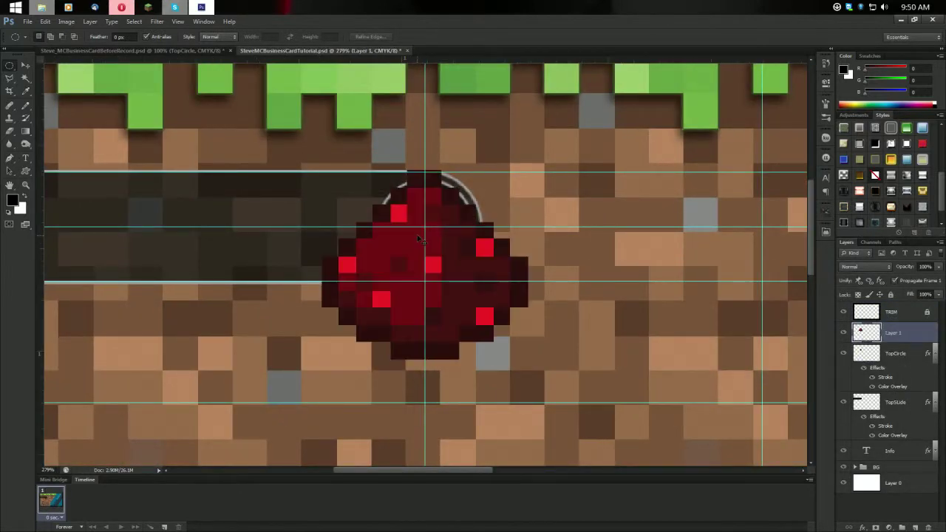
{"action": "scroll", "coordinate": [419, 238], "scroll_direction": "down", "scroll_amount": 1}
{"action": "key", "text": "ctrl+t"}
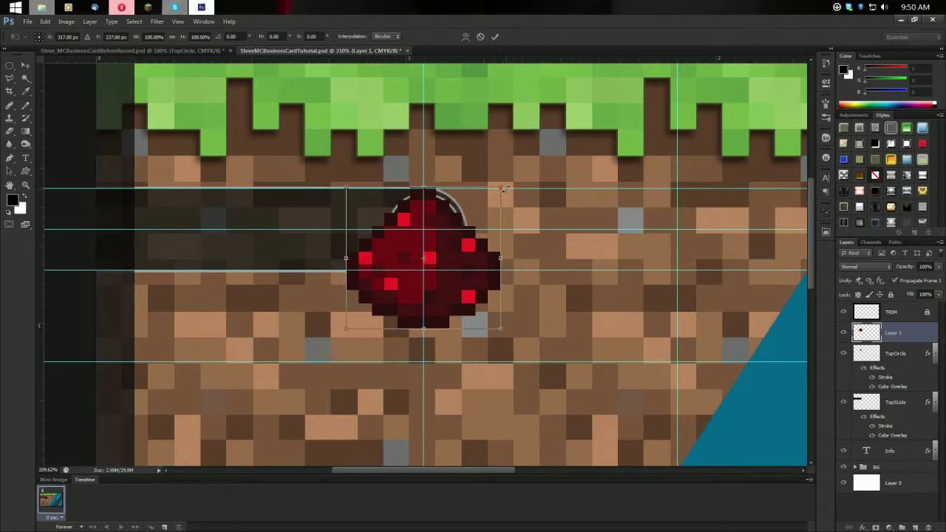
{"action": "left_click_drag", "start_coordinate": [503, 189], "coordinate": [461, 231]}
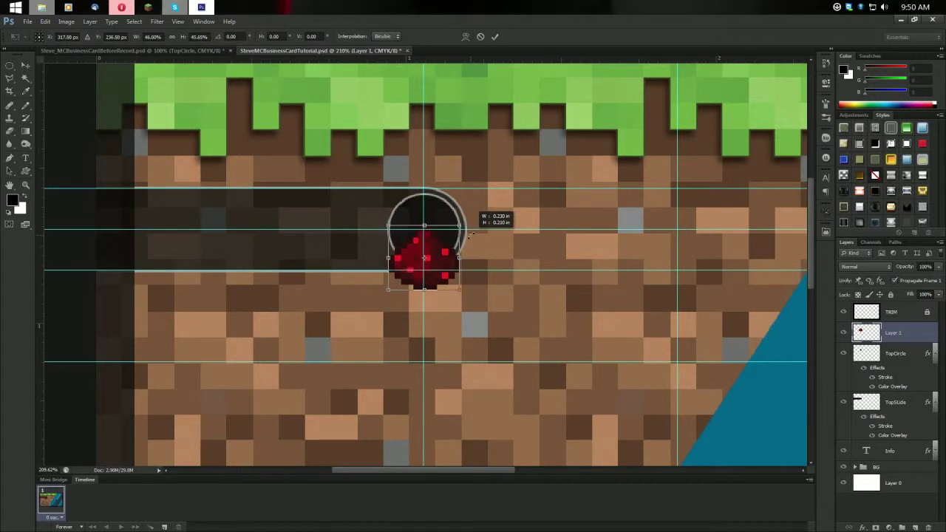
{"action": "left_click_drag", "start_coordinate": [432, 260], "coordinate": [432, 229]}
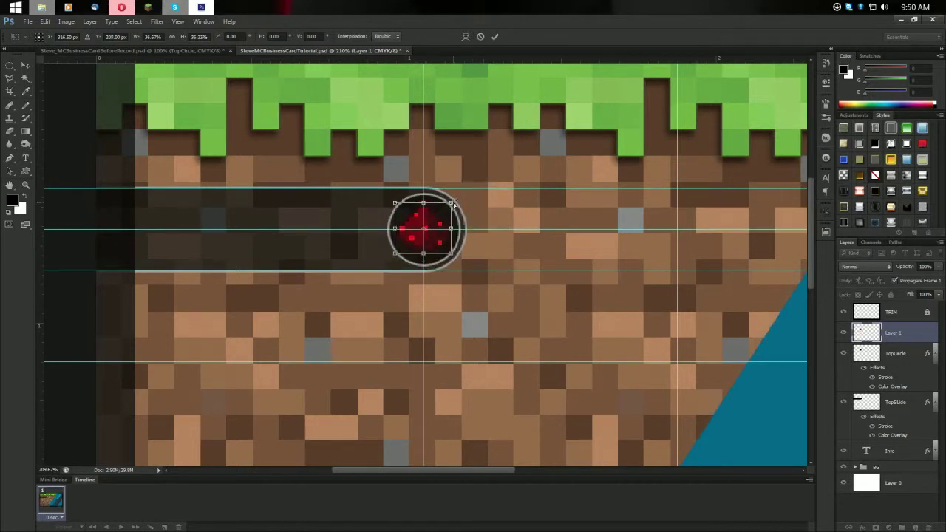
{"action": "key", "text": "Return"}
{"action": "scroll", "coordinate": [280, 246], "scroll_direction": "down", "scroll_amount": 2}
{"action": "key", "text": "ctrl+Tab"}
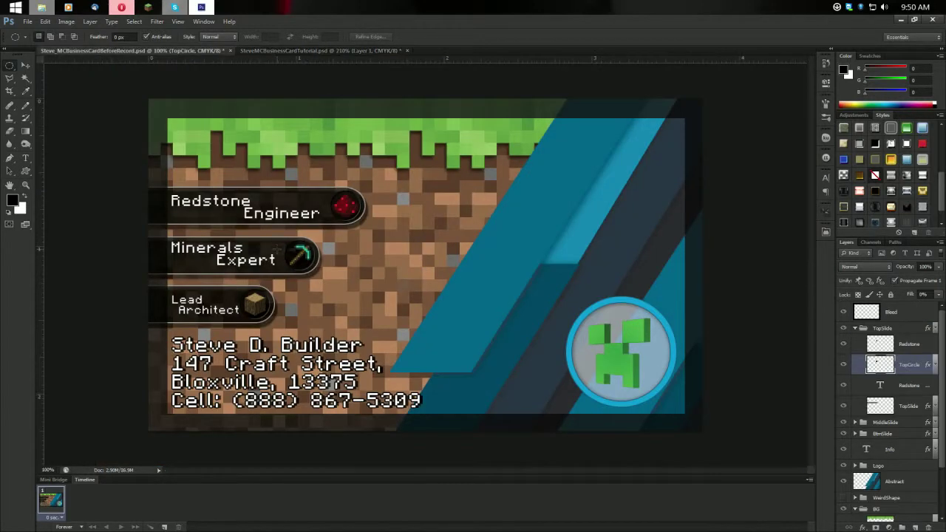
Copy the reference TopCircle's bevel, stroke and colour-overlay style onto the tutorial's TopCircle.
{"action": "left_click", "coordinate": [914, 405]}
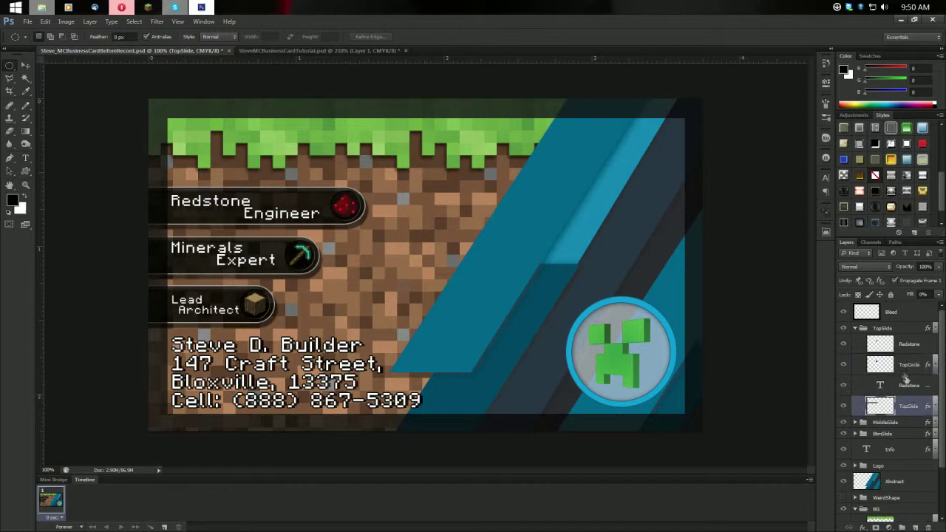
{"action": "right_click", "coordinate": [901, 364]}
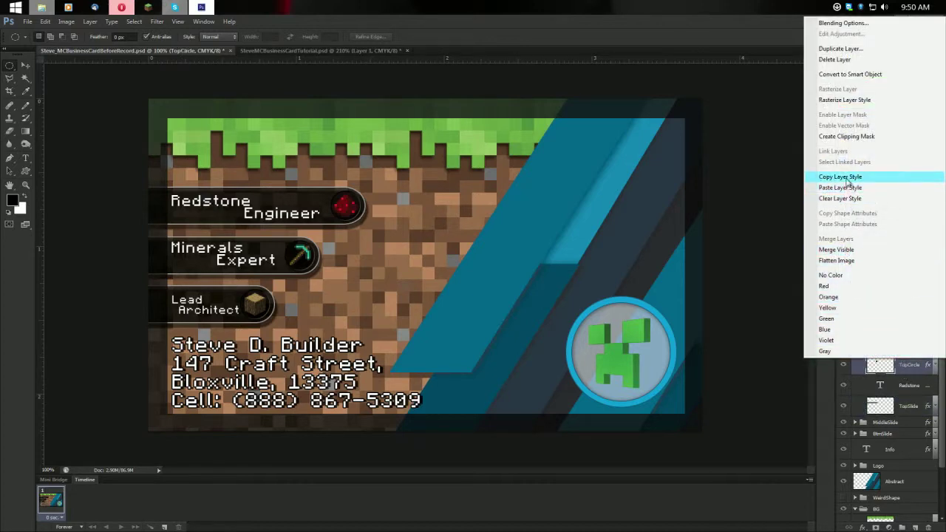
{"action": "left_click", "coordinate": [842, 178]}
{"action": "key", "text": "ctrl+Tab"}
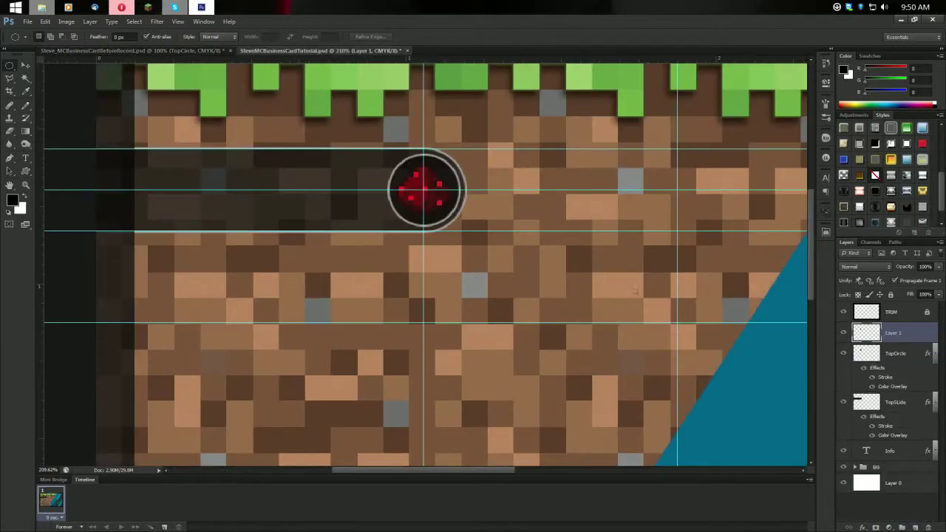
{"action": "right_click", "coordinate": [909, 353]}
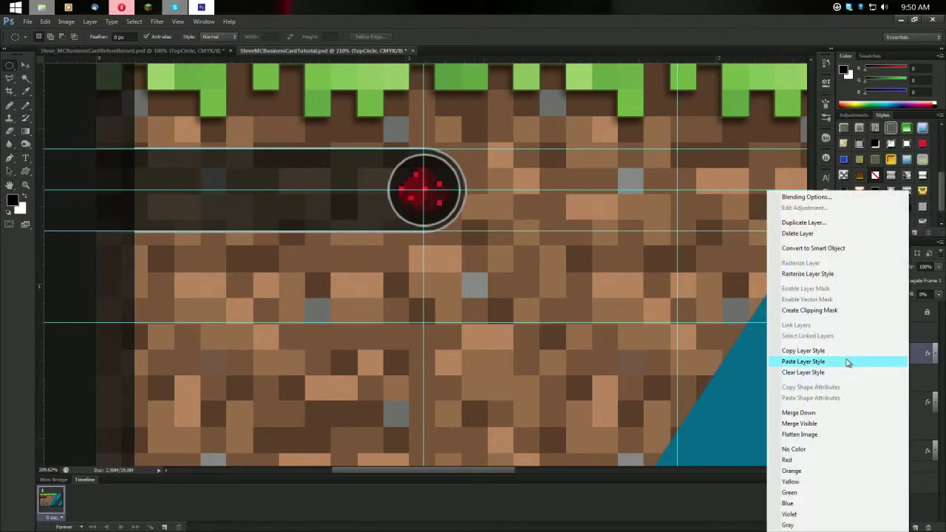
{"action": "left_click", "coordinate": [803, 361]}
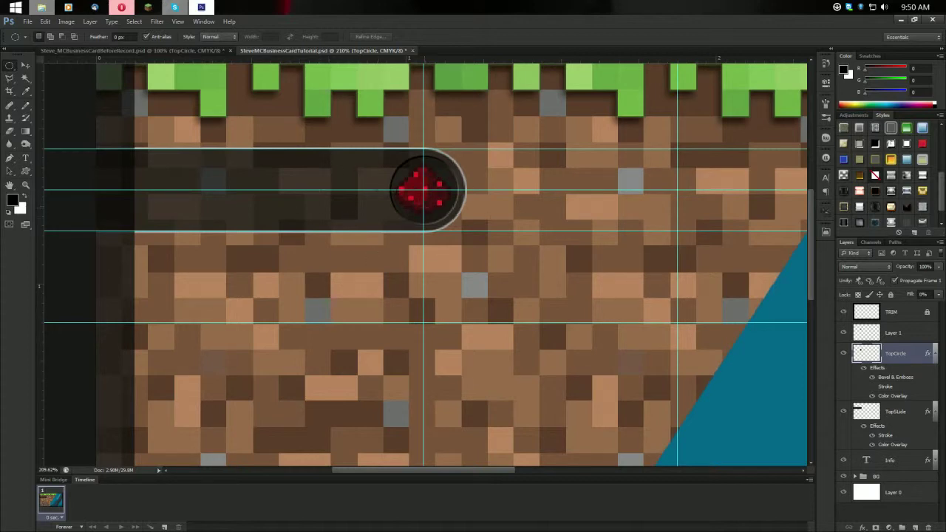
Compare the styled redstone circle against the finished reference card.
{"action": "key", "text": "ctrl+Tab"}
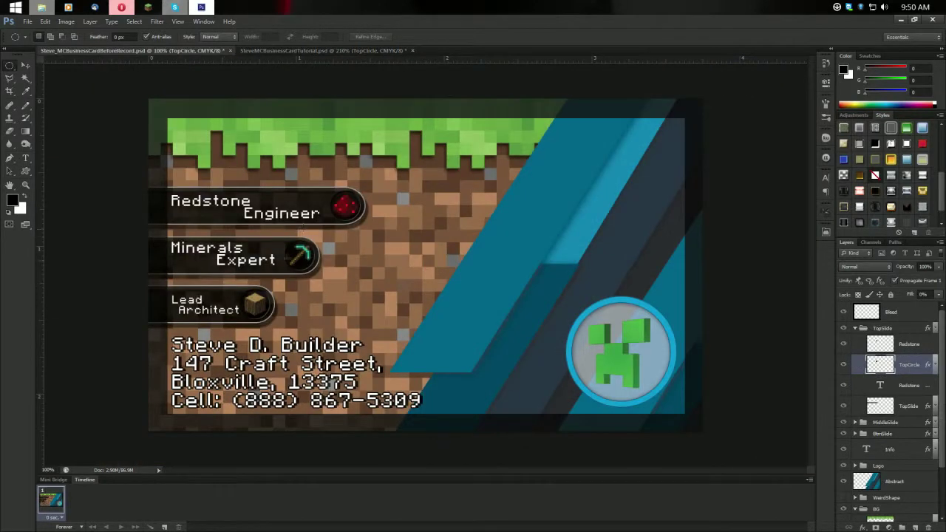
{"action": "key", "text": "ctrl+Tab"}
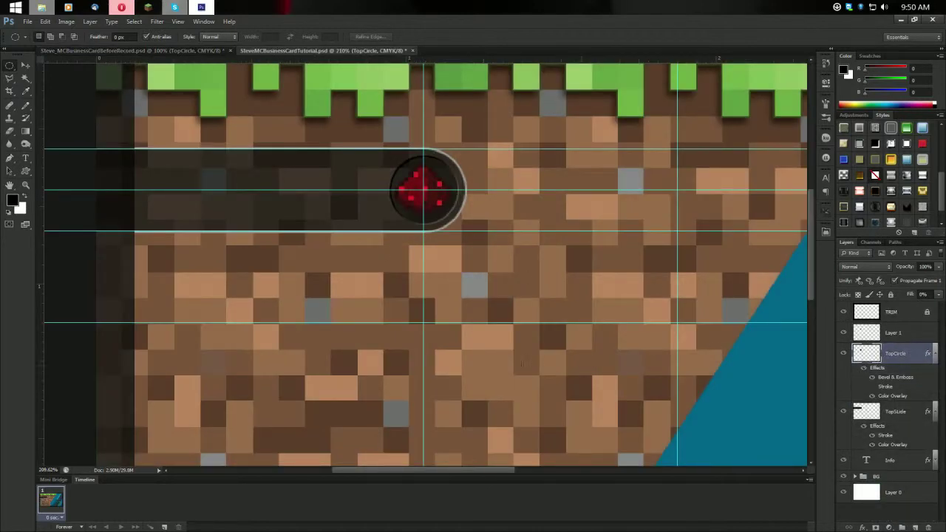
{"action": "left_click", "coordinate": [220, 52]}
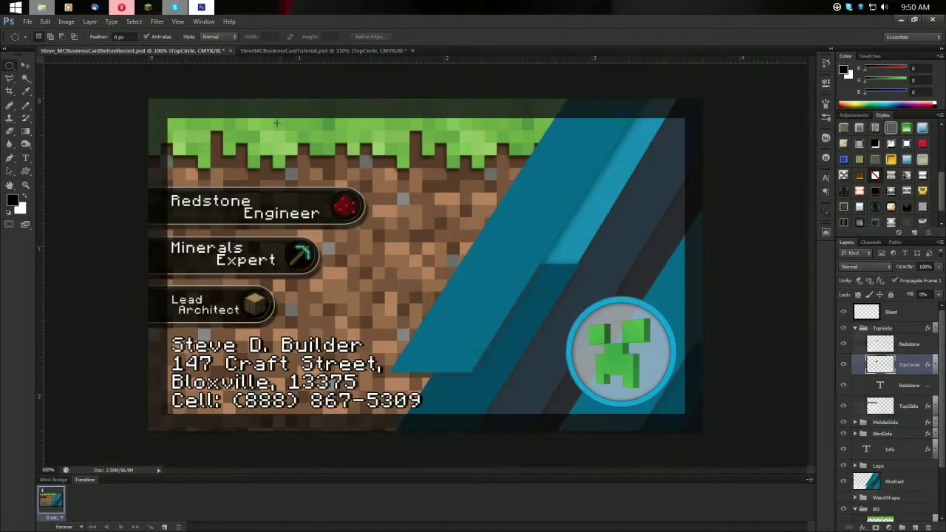
Add the two-line label 'Redstone' / 'Engineer' left of the redstone circle.
{"action": "key", "text": "t"}
{"action": "left_click", "coordinate": [248, 207]}
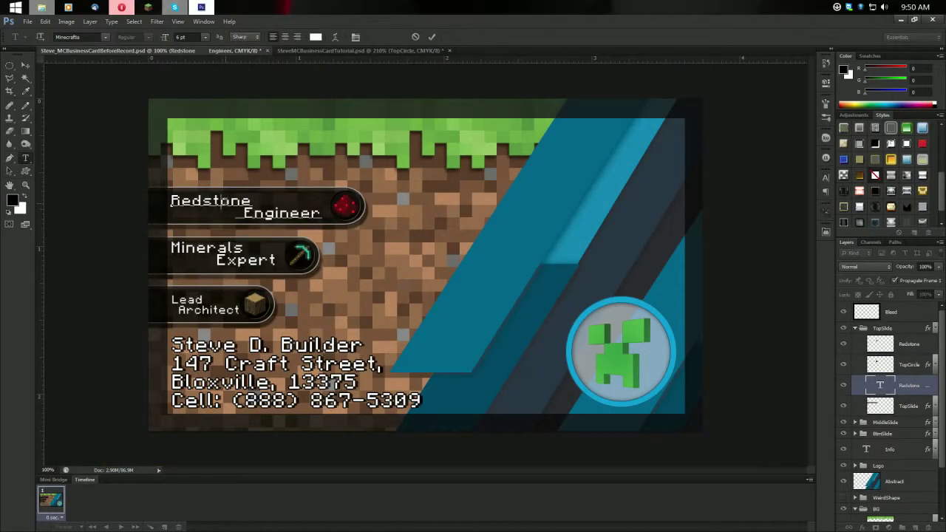
{"action": "left_click", "coordinate": [362, 50]}
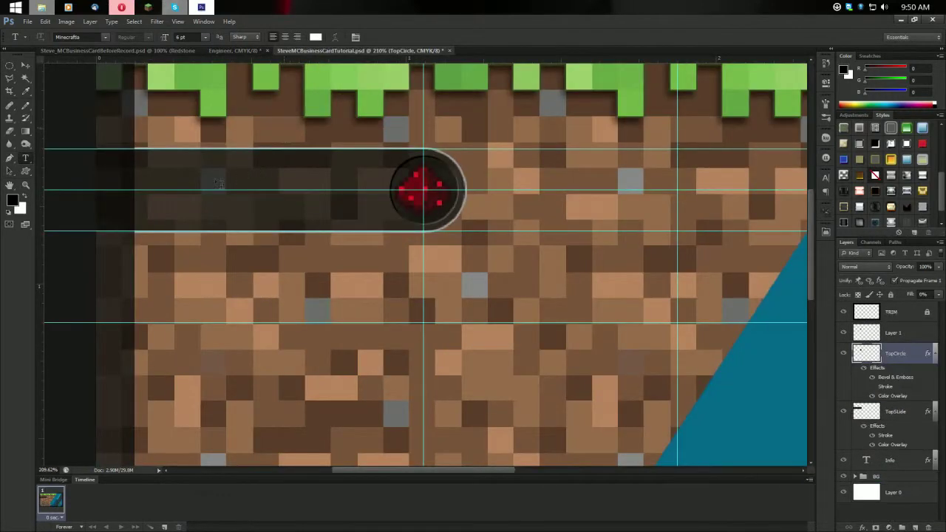
{"action": "left_click", "coordinate": [167, 190]}
{"action": "type", "text": "Redstone En"}
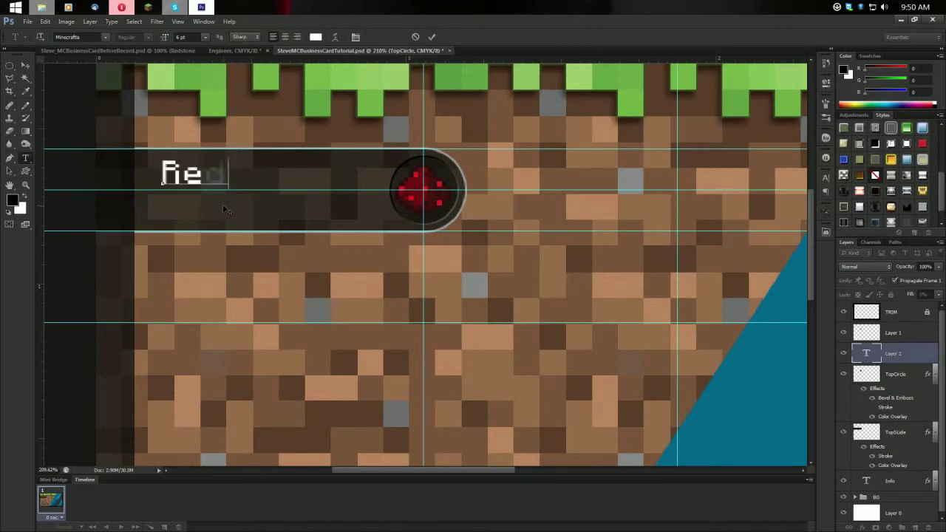
{"action": "key", "text": "BackSpace"}
{"action": "key", "text": "BackSpace"}
{"action": "key", "text": "BackSpace"}
{"action": "key", "text": "Return"}
{"action": "type", "text": "Engin"}
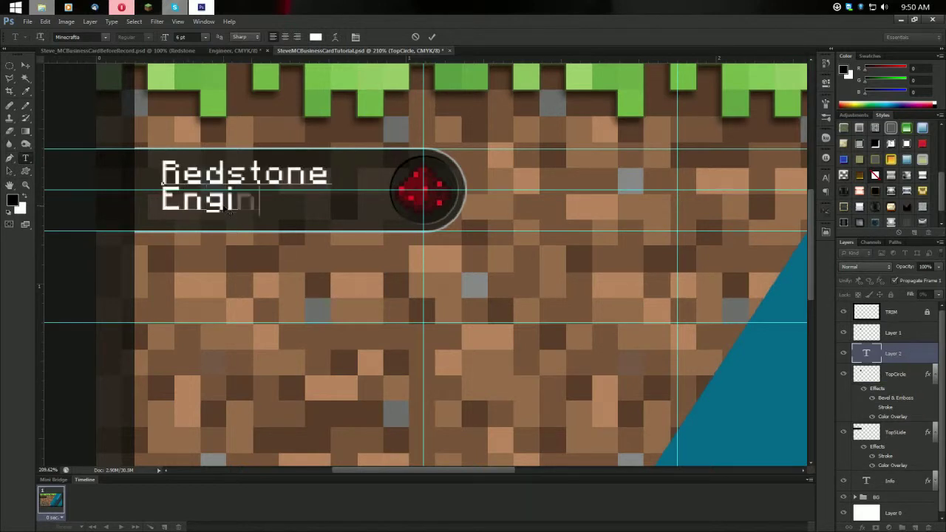
{"action": "type", "text": "eer"}
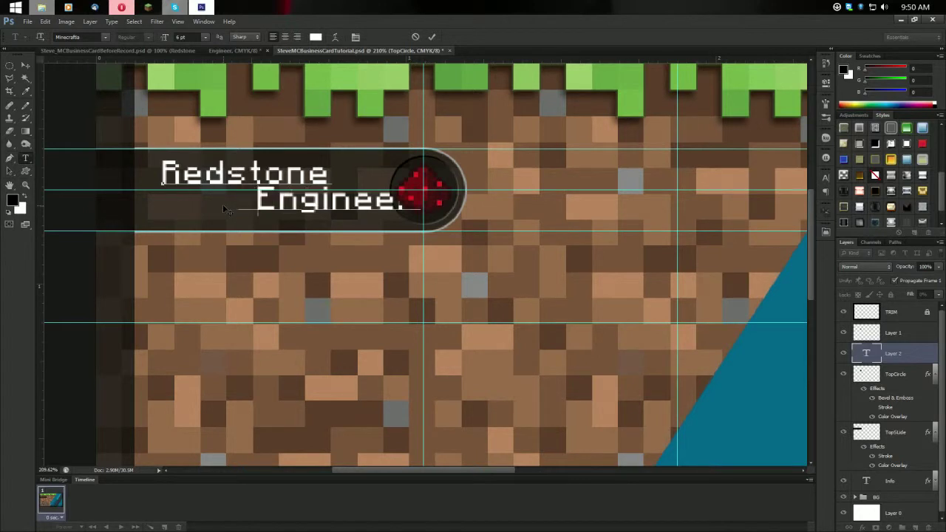
{"action": "key", "text": "ctrl+Return"}
Adjust the label's position and shift the 'Engineer' line left to fit the pill.
{"action": "key", "text": "v"}
{"action": "key", "text": "Left"}
{"action": "key", "text": "Left"}
{"action": "key", "text": "Left"}
{"action": "key", "text": "Left"}
{"action": "key", "text": "Left"}
{"action": "key", "text": "Left"}
{"action": "key", "text": "Left"}
{"action": "key", "text": "Left"}
{"action": "key", "text": "Left"}
{"action": "key", "text": "Left"}
{"action": "key", "text": "Left"}
{"action": "key", "text": "Left"}
{"action": "key", "text": "Left"}
{"action": "key", "text": "Left"}
{"action": "key", "text": "Left"}
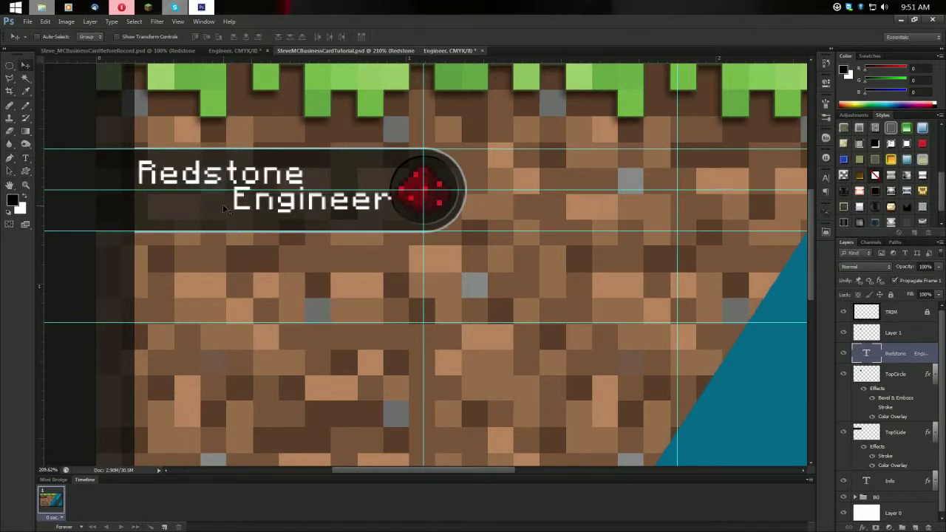
{"action": "key", "text": "t"}
{"action": "left_click", "coordinate": [222, 204]}
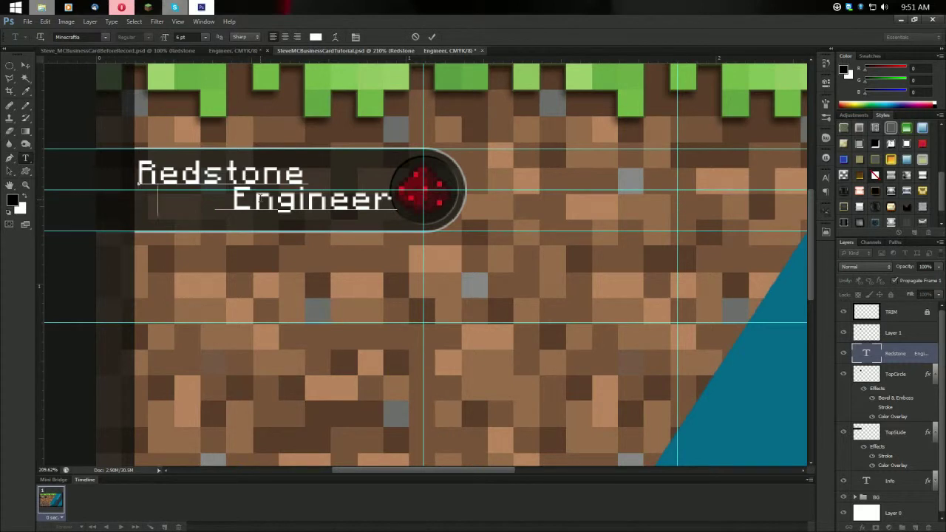
{"action": "key", "text": "BackSpace"}
{"action": "key", "text": "BackSpace"}
{"action": "key", "text": "ctrl+Return"}
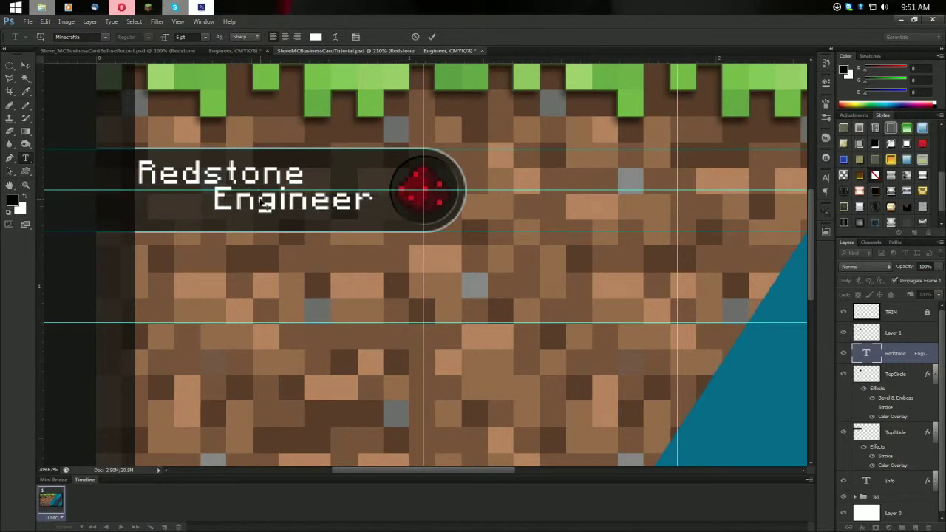
{"action": "key", "text": "v"}
{"action": "key", "text": "Right"}
{"action": "key", "text": "Right"}
{"action": "key", "text": "Right"}
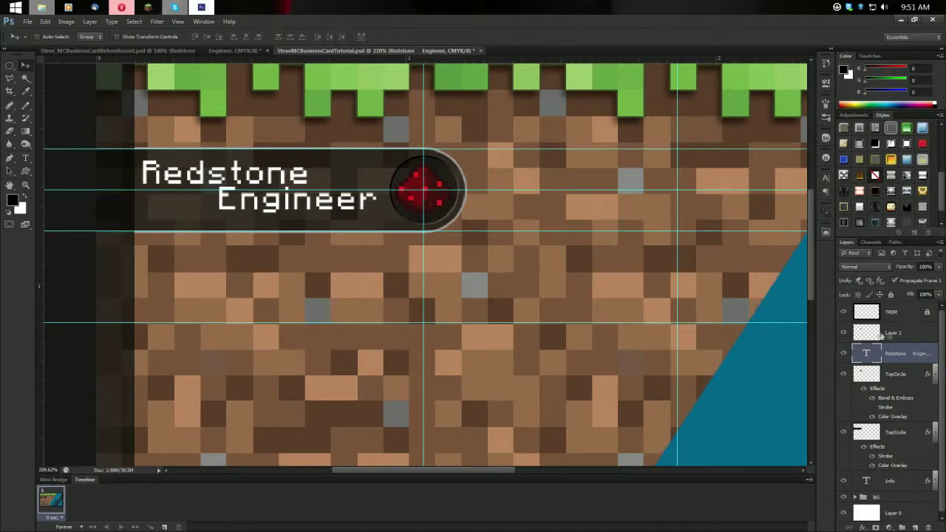
Rename the icon layer to Redstone and move it below the label text layer.
{"action": "left_click", "coordinate": [893, 334]}
{"action": "double_click", "coordinate": [893, 334]}
{"action": "type", "text": "Redstone"}
{"action": "key", "text": "Return"}
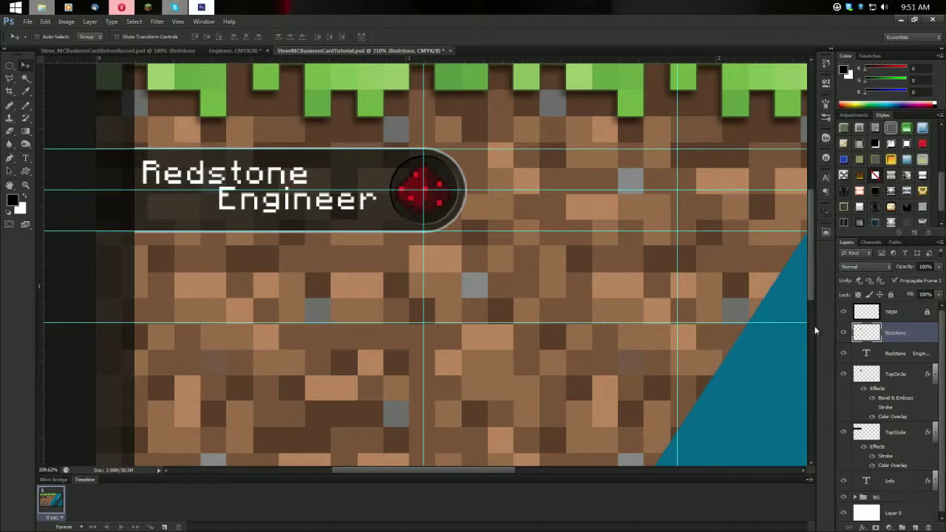
{"action": "left_click_drag", "start_coordinate": [904, 342], "coordinate": [907, 362]}
{"action": "left_click", "coordinate": [903, 334]}
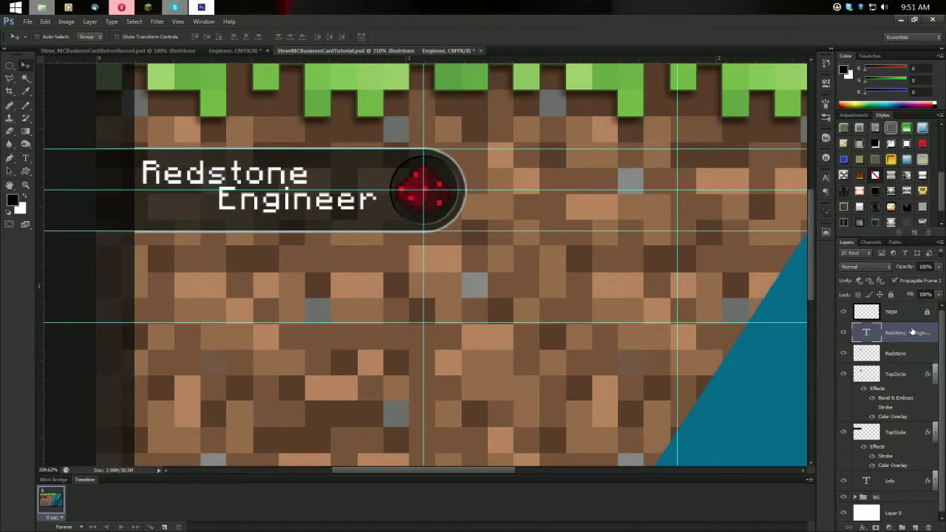
Group the Redstone Engineer banner layers into a group named TopSlide.
{"action": "left_click", "coordinate": [902, 434], "text": "shift"}
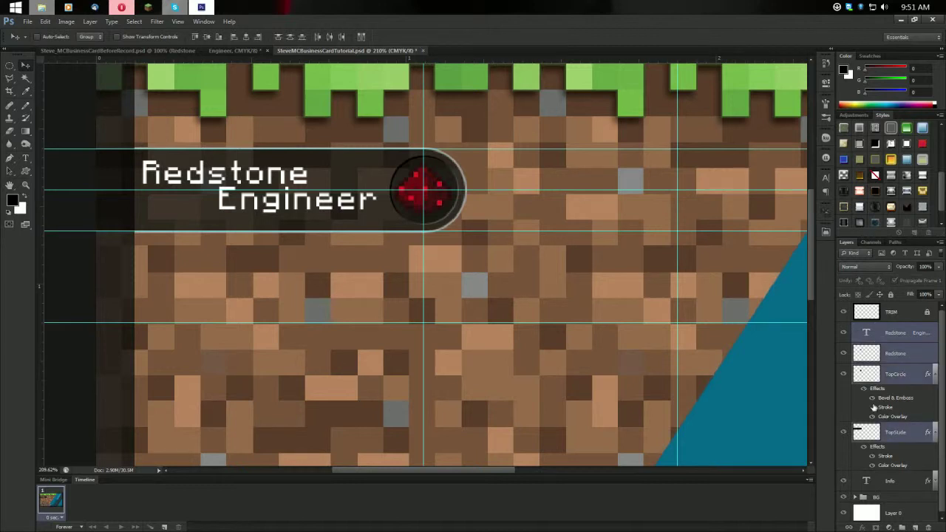
{"action": "key", "text": "ctrl+g"}
{"action": "double_click", "coordinate": [882, 329]}
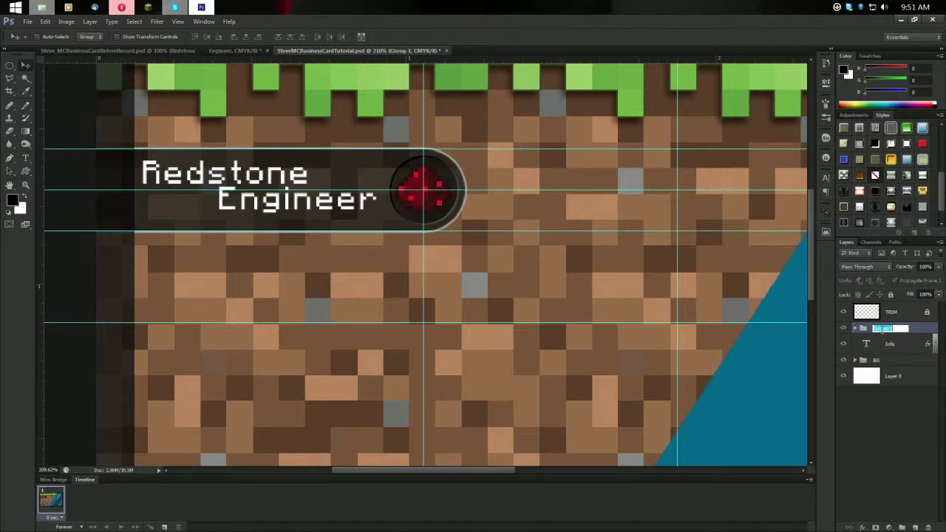
{"action": "type", "text": "TopSlide"}
{"action": "key", "text": "Return"}
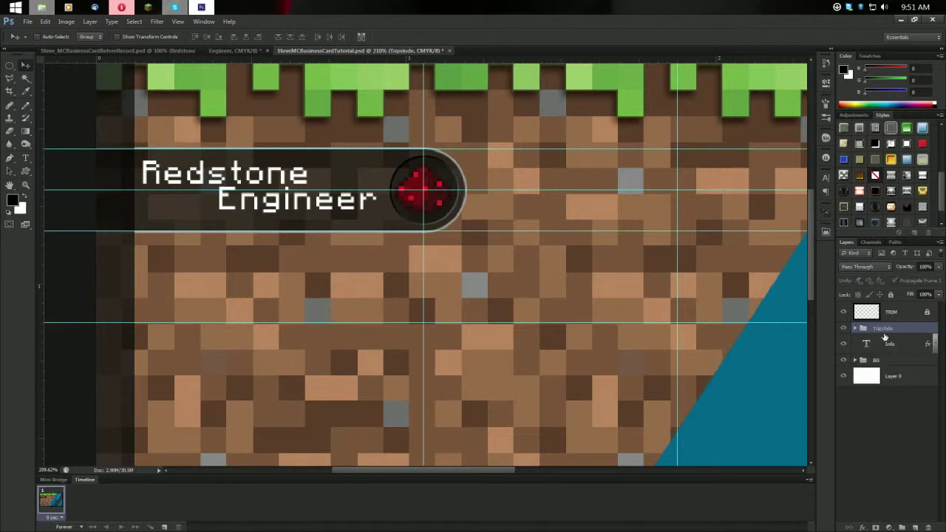
Copy the reference TopSlide group's drop shadow and paste it onto the new TopSlide group.
{"action": "left_click", "coordinate": [214, 51]}
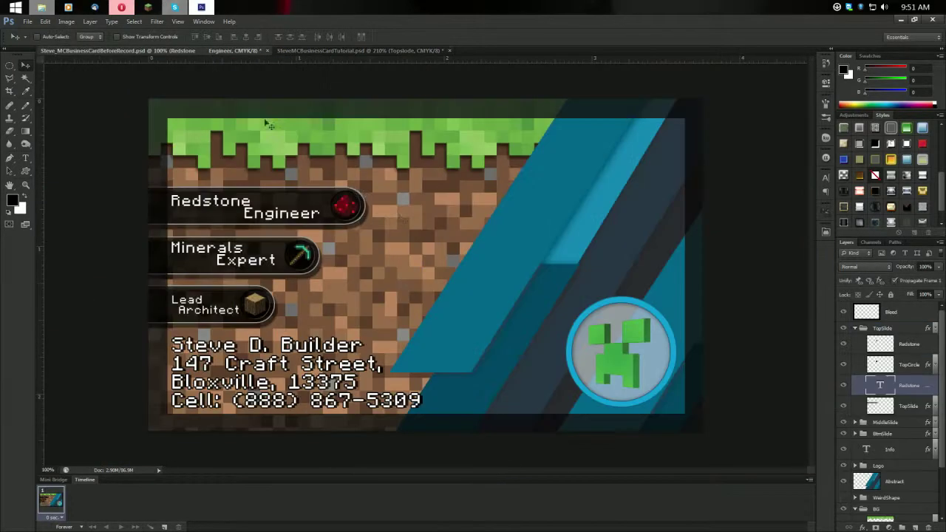
{"action": "left_click", "coordinate": [854, 328]}
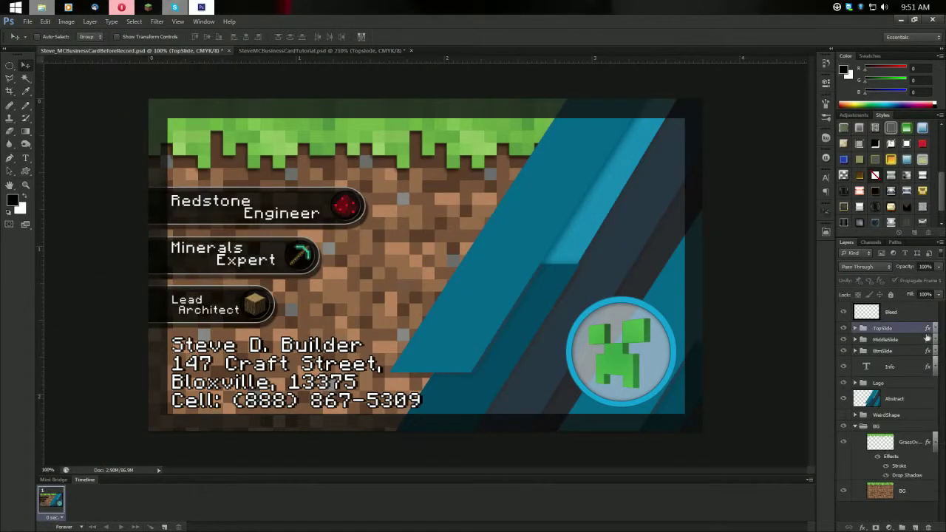
{"action": "double_click", "coordinate": [900, 331]}
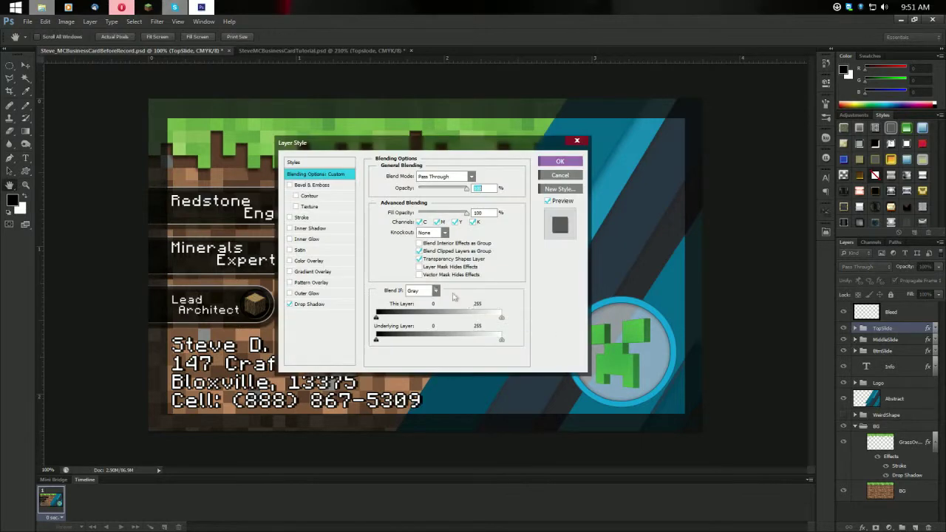
{"action": "left_click", "coordinate": [322, 307]}
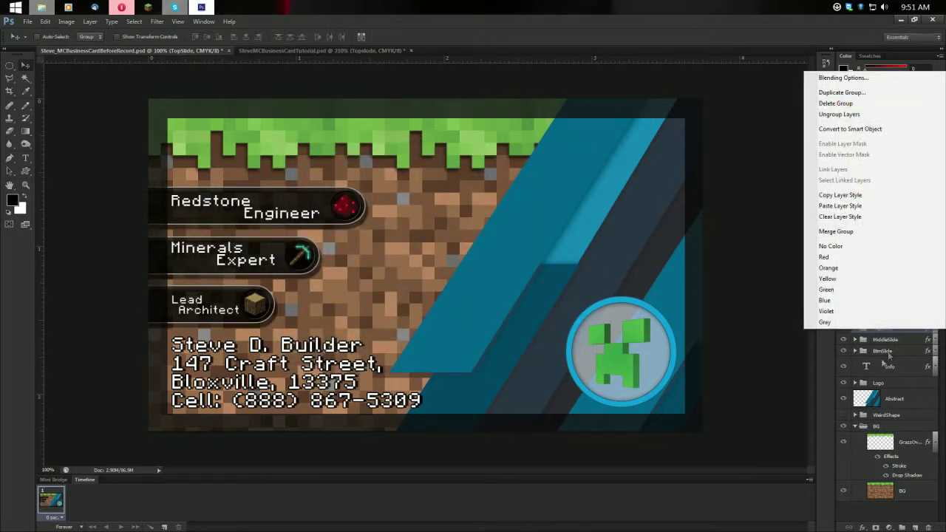
{"action": "right_click", "coordinate": [883, 328]}
{"action": "left_click", "coordinate": [858, 197]}
{"action": "left_click", "coordinate": [275, 51]}
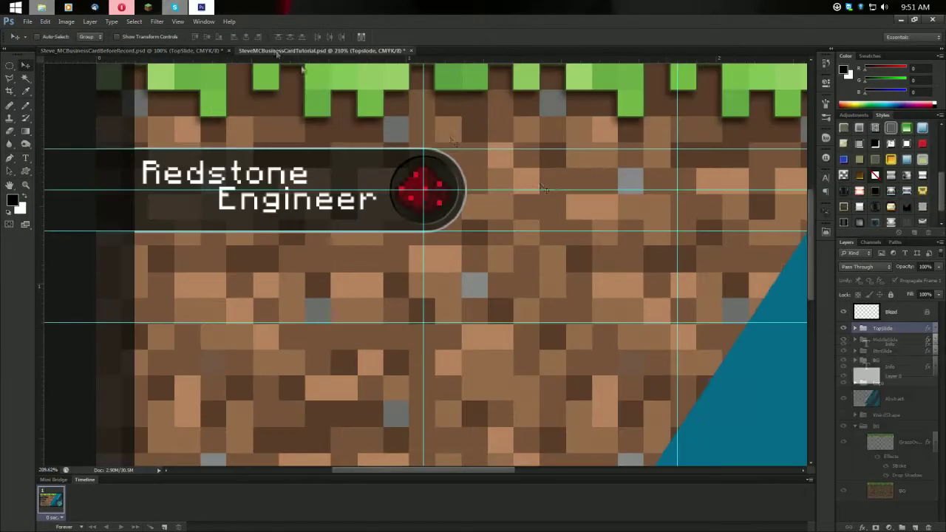
{"action": "right_click", "coordinate": [916, 328]}
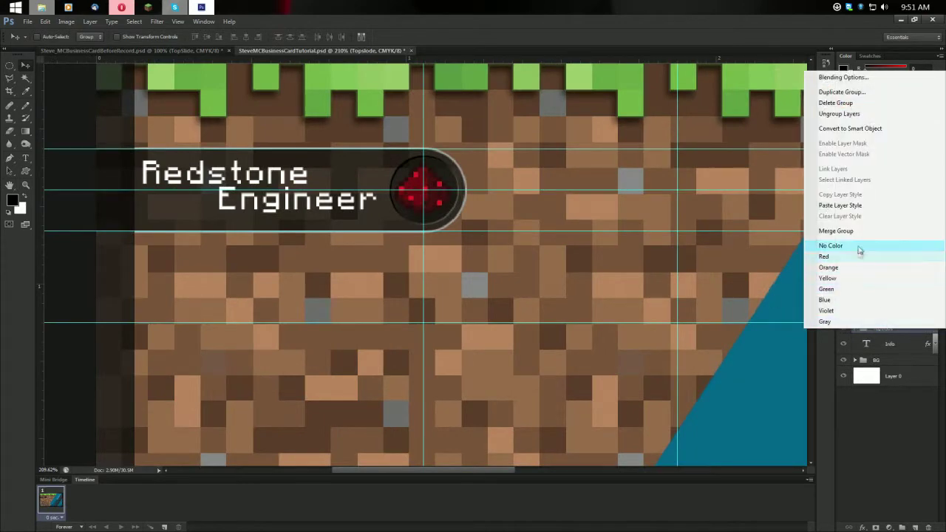
{"action": "left_click", "coordinate": [847, 206]}
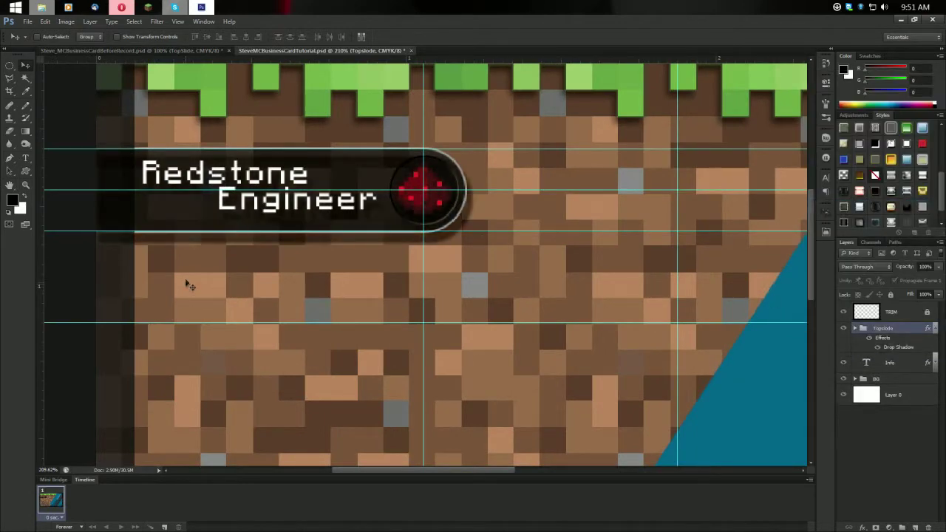
{"action": "scroll", "coordinate": [192, 281], "scroll_direction": "down", "scroll_amount": 2}
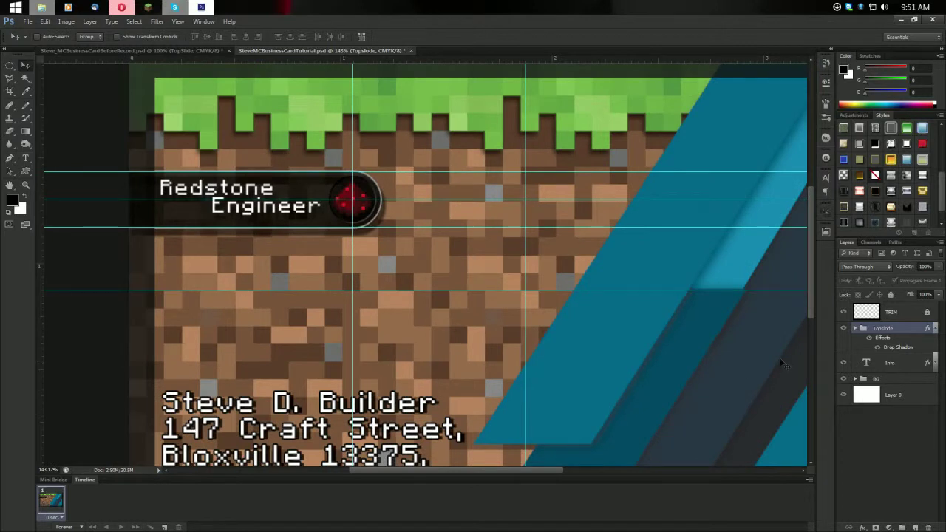
Duplicate the TopSlide banner group and place the copy below the original, shifted left.
{"action": "left_click", "coordinate": [934, 328]}
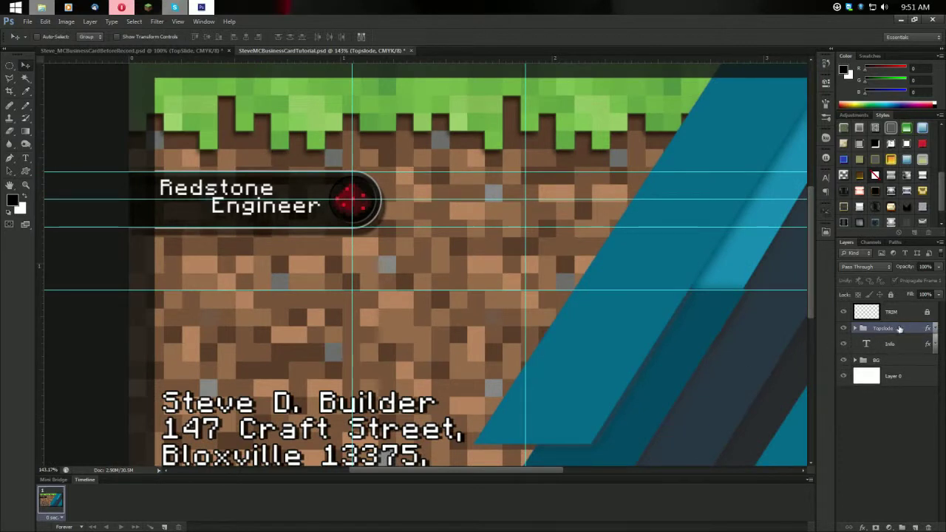
{"action": "left_click_drag", "start_coordinate": [857, 325], "coordinate": [747, 327]}
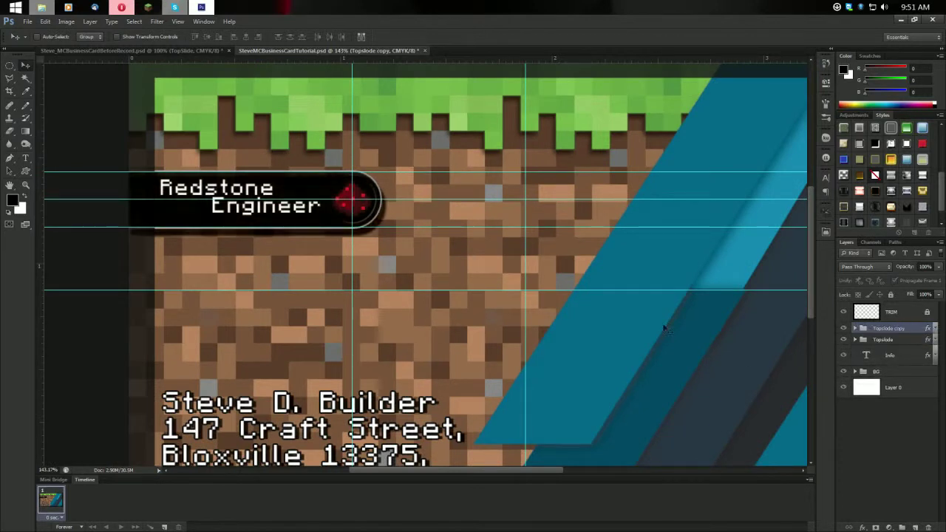
{"action": "left_click_drag", "start_coordinate": [223, 274], "coordinate": [230, 333]}
{"action": "left_click_drag", "start_coordinate": [316, 248], "coordinate": [268, 247]}
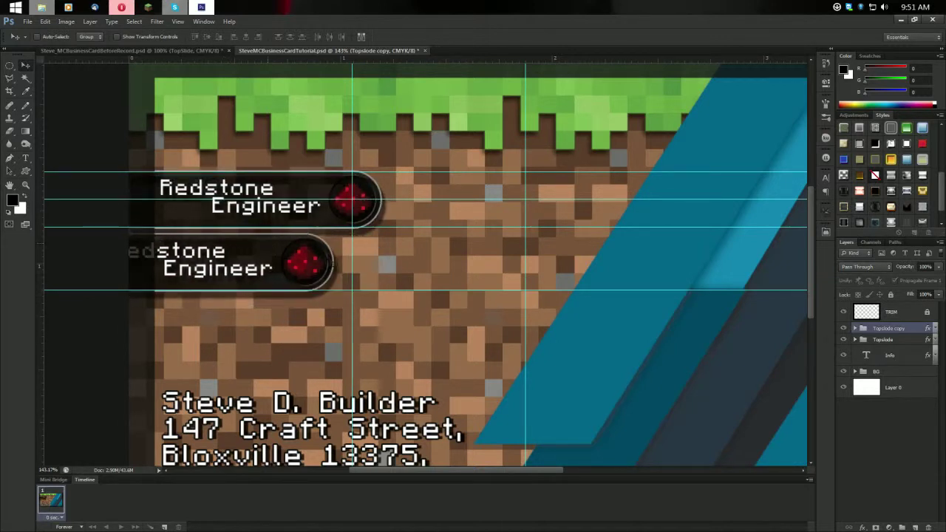
{"action": "key", "text": "ctrl+Tab"}
{"action": "key", "text": "ctrl+Tab"}
{"action": "mouse_move", "coordinate": [271, 269]}
{"action": "left_mouse_down"}
{"action": "mouse_move", "coordinate": [269, 290]}
{"action": "mouse_move", "coordinate": [268, 264]}
{"action": "left_mouse_up"}
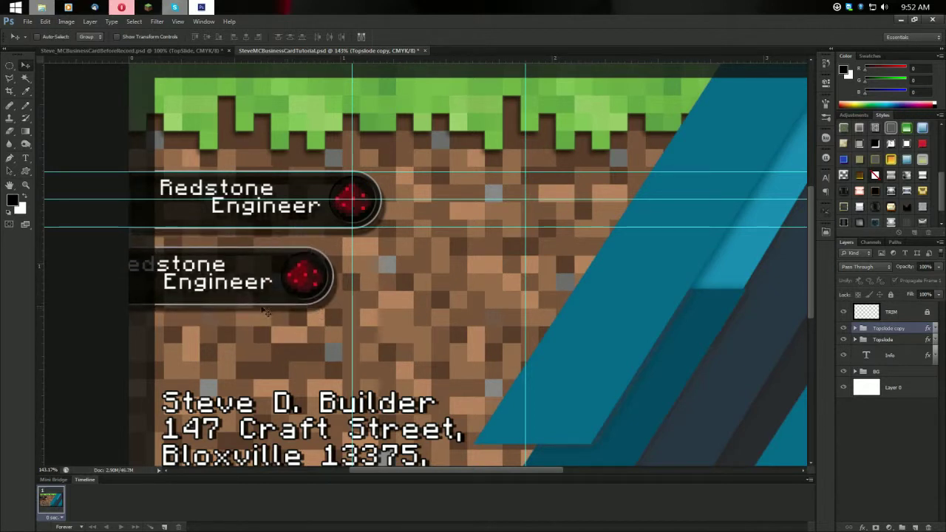
{"action": "key", "text": "ctrl+Tab"}
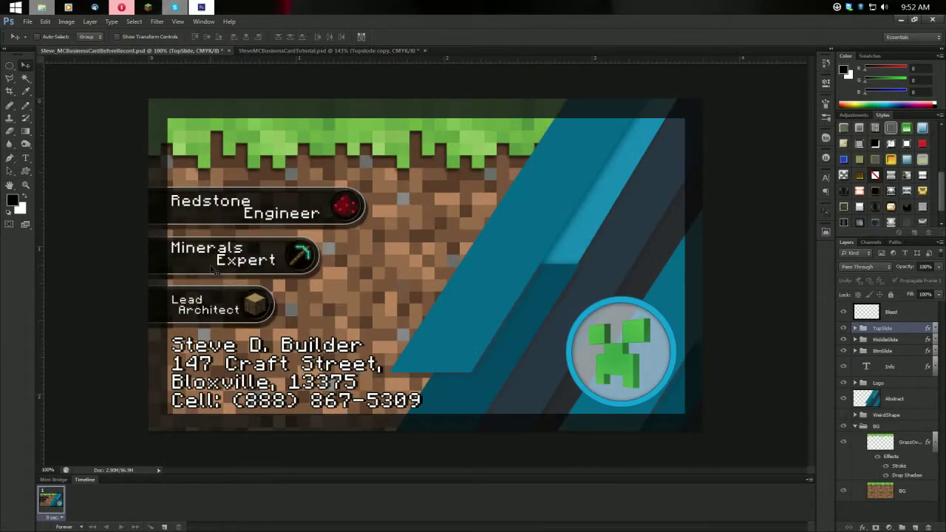
Replace the second badge's label with 'Minerals Expert' and move it fully into the pill.
{"action": "key", "text": "ctrl+Tab"}
{"action": "key", "text": "t"}
{"action": "left_click", "coordinate": [230, 284]}
{"action": "key", "text": "ctrl+a"}
{"action": "type", "text": "Minerals"}
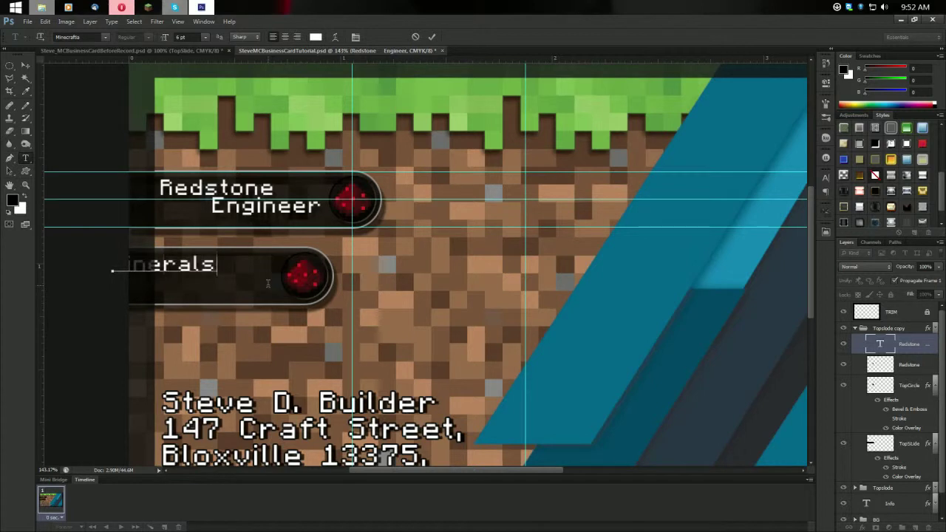
{"action": "type", "text": "Expert"}
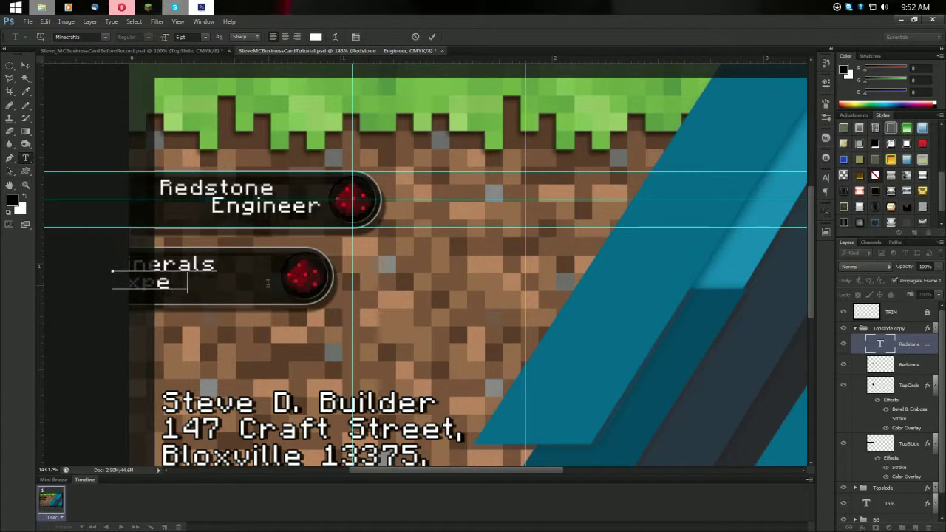
{"action": "key", "text": "ctrl+Return"}
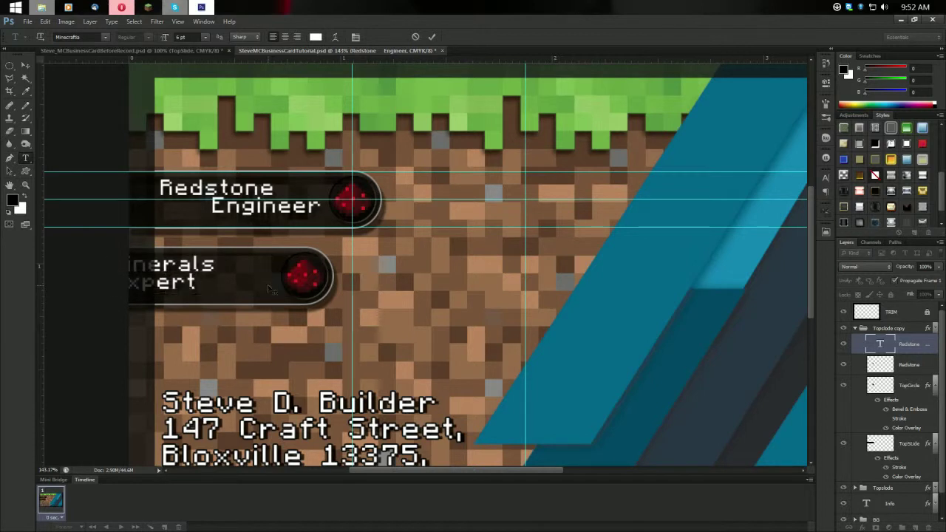
{"action": "key", "text": "v"}
{"action": "left_click_drag", "start_coordinate": [165, 293], "coordinate": [215, 293]}
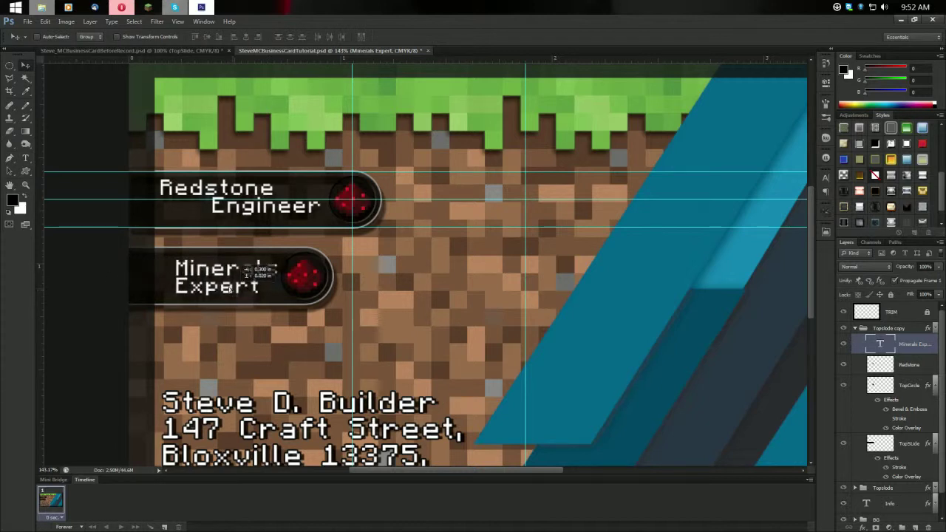
Remove the extra space before 'Expert' and nudge the label down slightly.
{"action": "key", "text": "t"}
{"action": "left_click", "coordinate": [214, 288]}
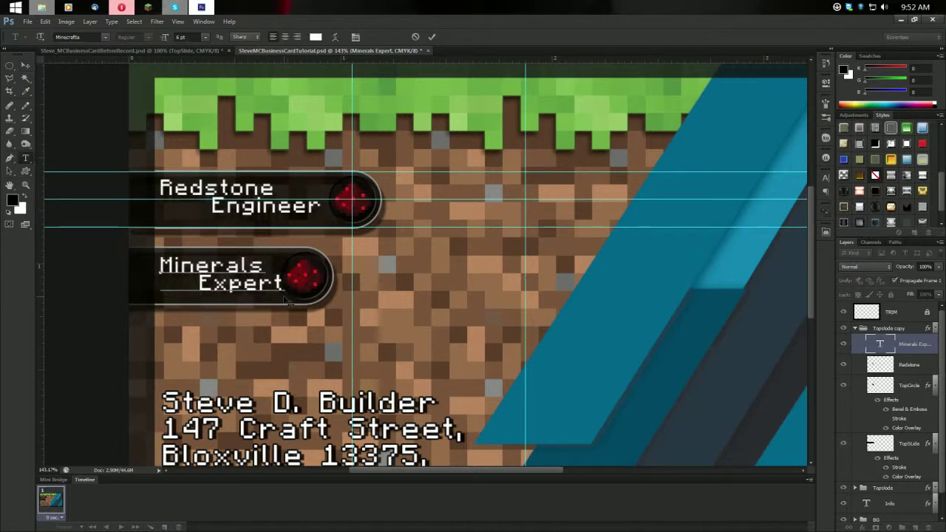
{"action": "key", "text": "BackSpace"}
{"action": "key", "text": "ctrl+Return"}
{"action": "key", "text": "v"}
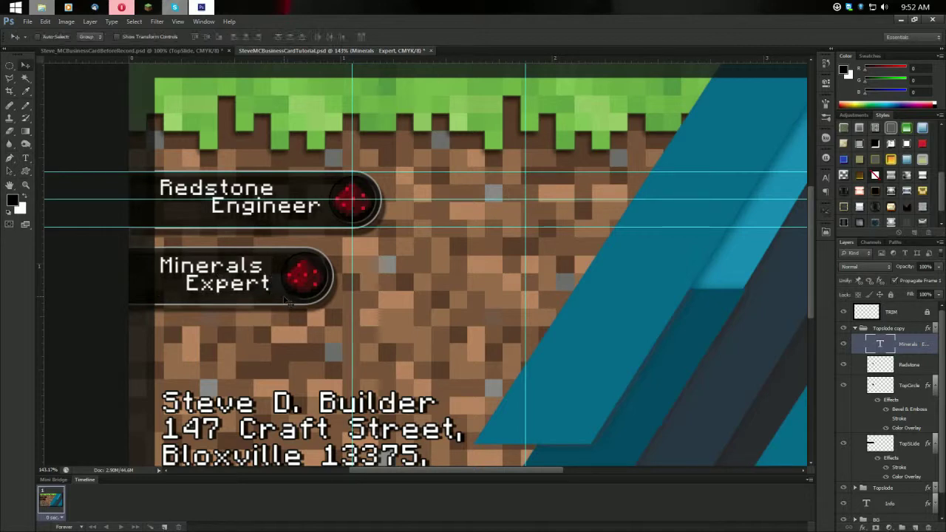
{"action": "key", "text": "Down"}
{"action": "key", "text": "Down"}
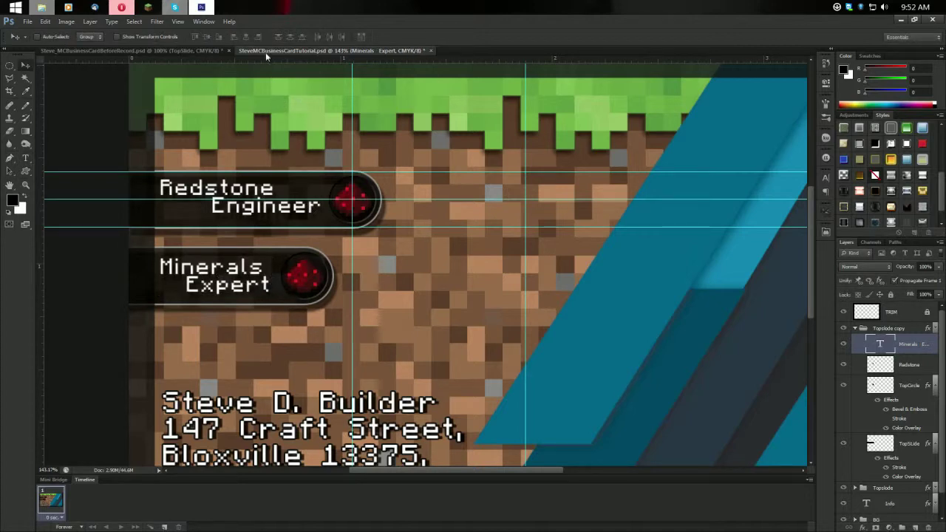
{"action": "left_click_drag", "start_coordinate": [447, 51], "coordinate": [471, 46]}
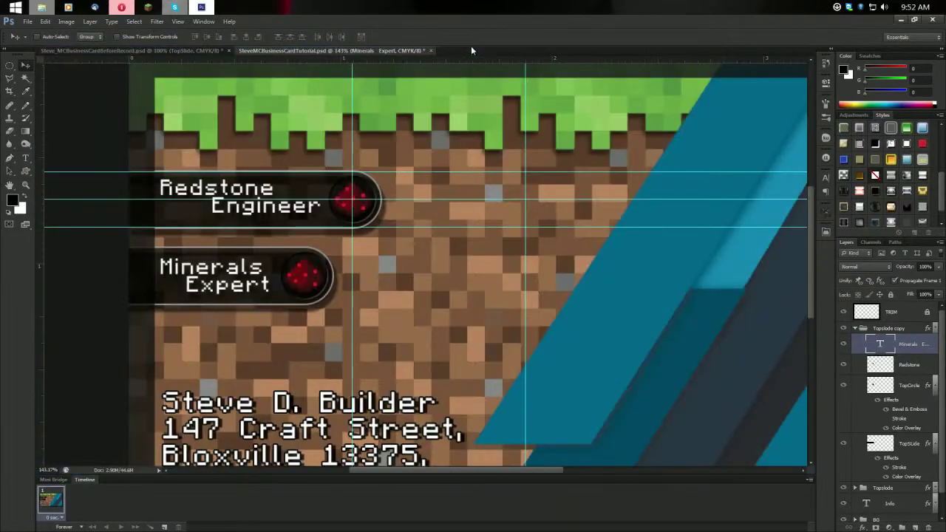
{"action": "left_click", "coordinate": [887, 328]}
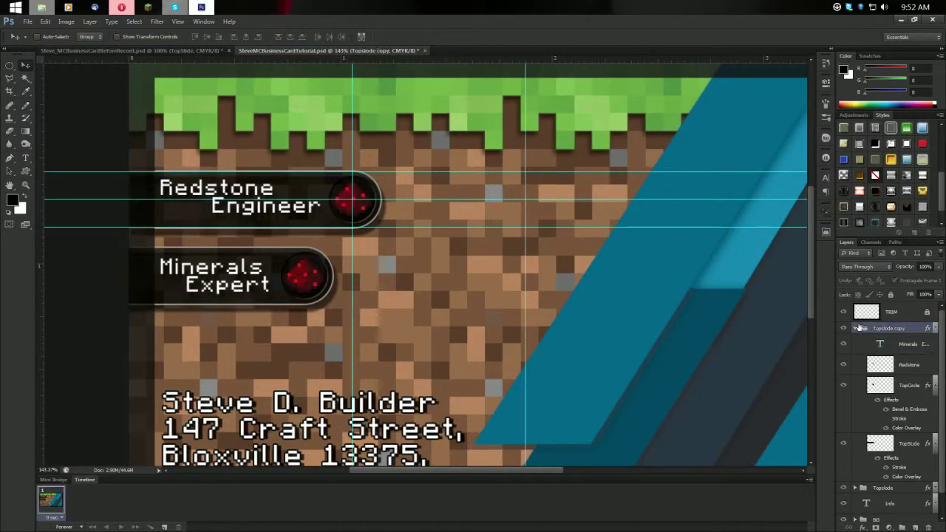
Place the second badge's group below TopSlide, rename it MidSlide, and add a horizontal guide.
{"action": "left_click", "coordinate": [857, 327]}
{"action": "left_click_drag", "start_coordinate": [895, 331], "coordinate": [900, 344]}
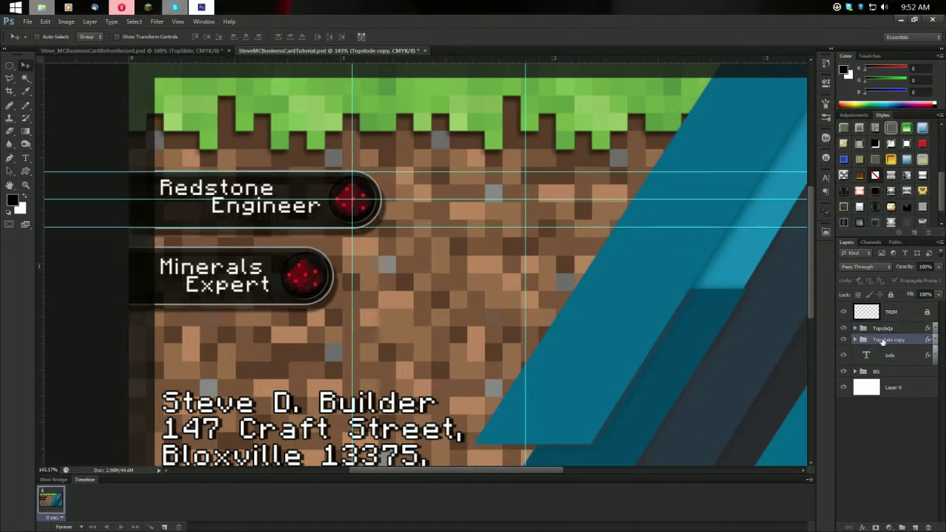
{"action": "double_click", "coordinate": [881, 339]}
{"action": "type", "text": "MidSlide"}
{"action": "key", "text": "Return"}
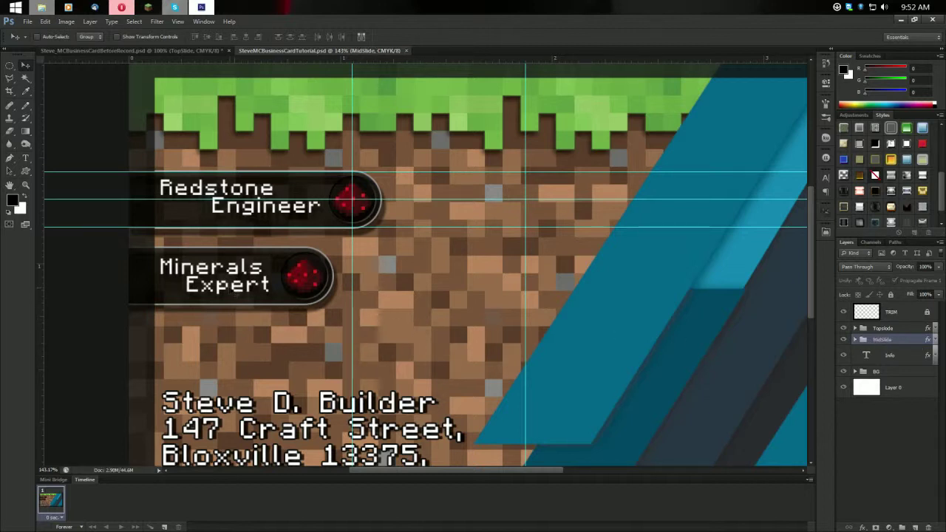
{"action": "left_click_drag", "start_coordinate": [407, 57], "coordinate": [480, 23]}
{"action": "scroll", "coordinate": [332, 257], "scroll_direction": "down", "scroll_amount": 2}
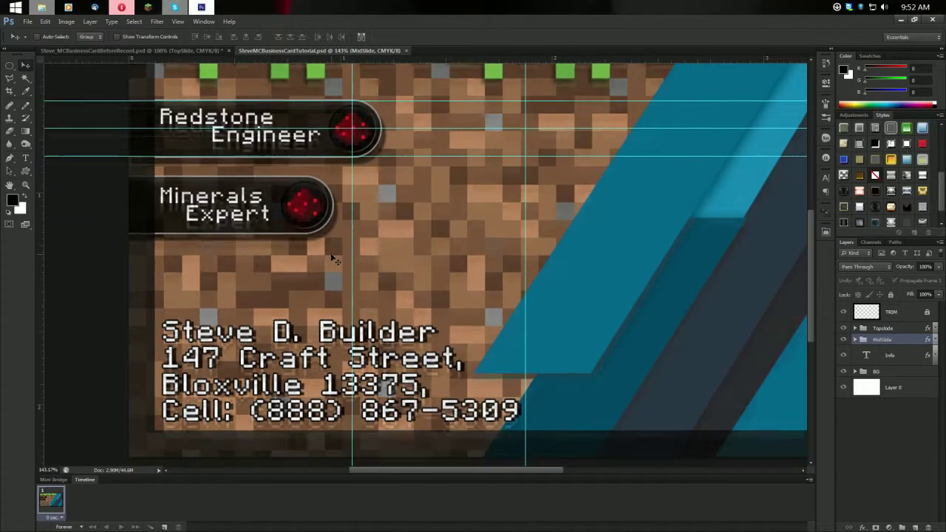
Duplicate MidSlide as BtmSlide and move the third badge below the second.
{"action": "key", "text": "ctrl+j"}
{"action": "double_click", "coordinate": [890, 340]}
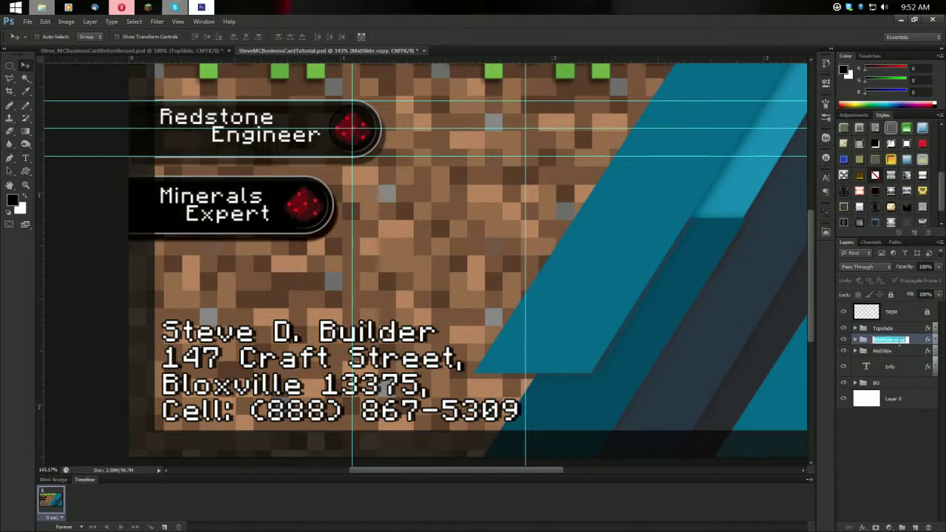
{"action": "type", "text": "Bo"}
{"action": "type", "text": "mSlide"}
{"action": "key", "text": "Return"}
{"action": "left_click_drag", "start_coordinate": [899, 345], "coordinate": [887, 358]}
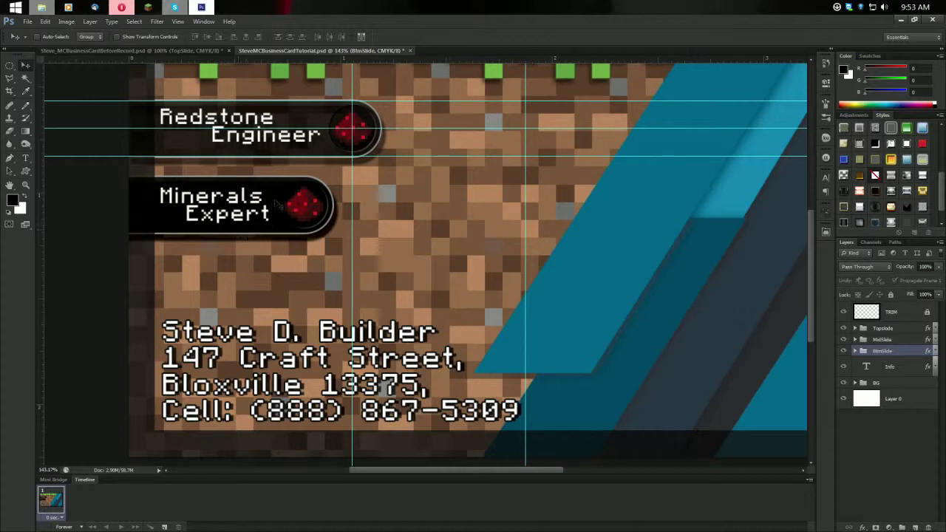
{"action": "left_click_drag", "start_coordinate": [282, 191], "coordinate": [282, 260]}
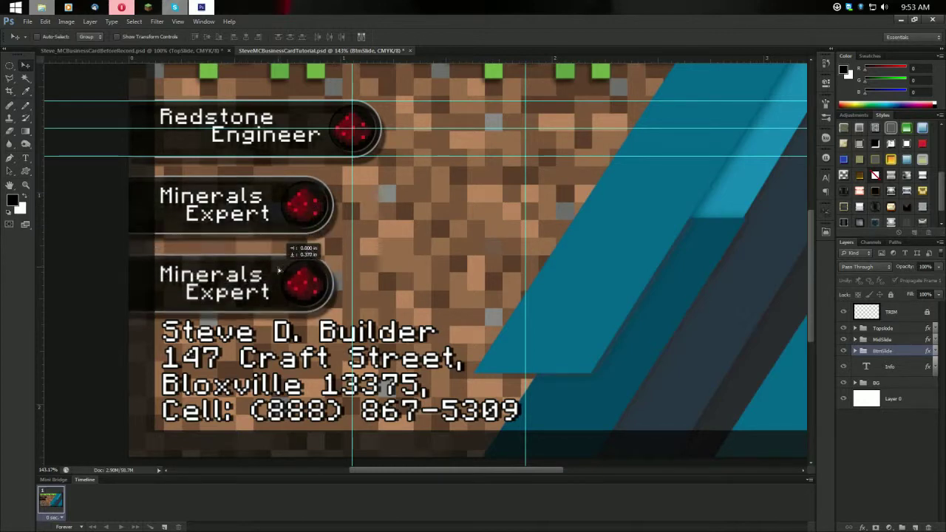
{"action": "key", "text": "ctrl+Tab"}
{"action": "key", "text": "ctrl+Tab"}
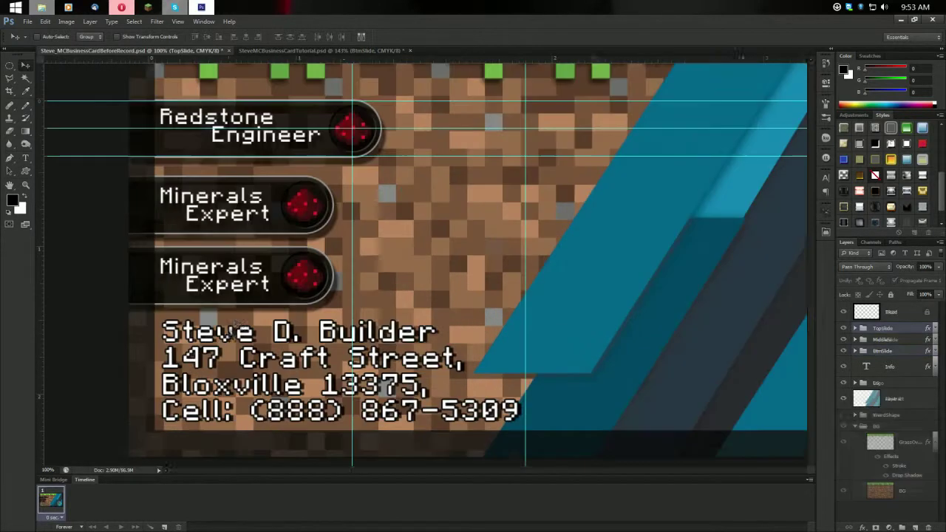
Nudge the middle and Redstone Engineer badges up slightly and shift the bottom badge left.
{"action": "left_click", "coordinate": [880, 339]}
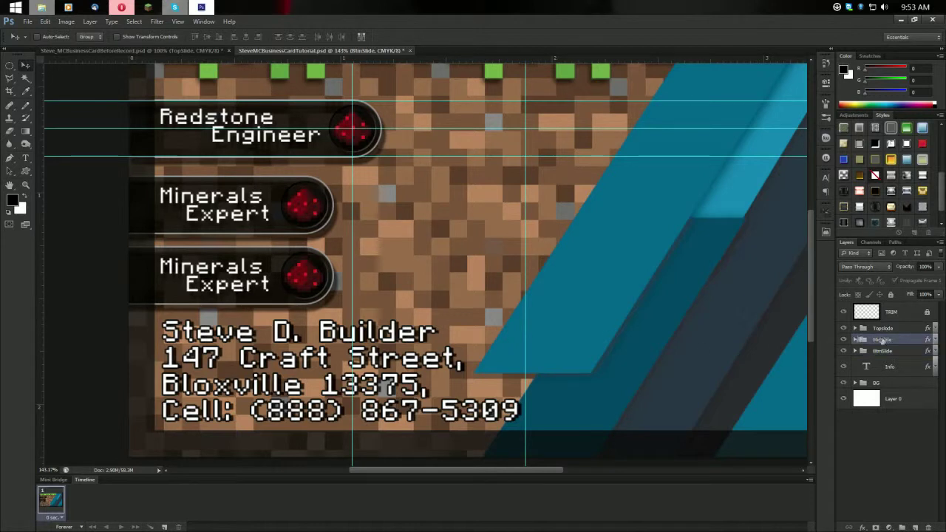
{"action": "left_click_drag", "start_coordinate": [269, 190], "coordinate": [270, 187]}
{"action": "left_click", "coordinate": [886, 328]}
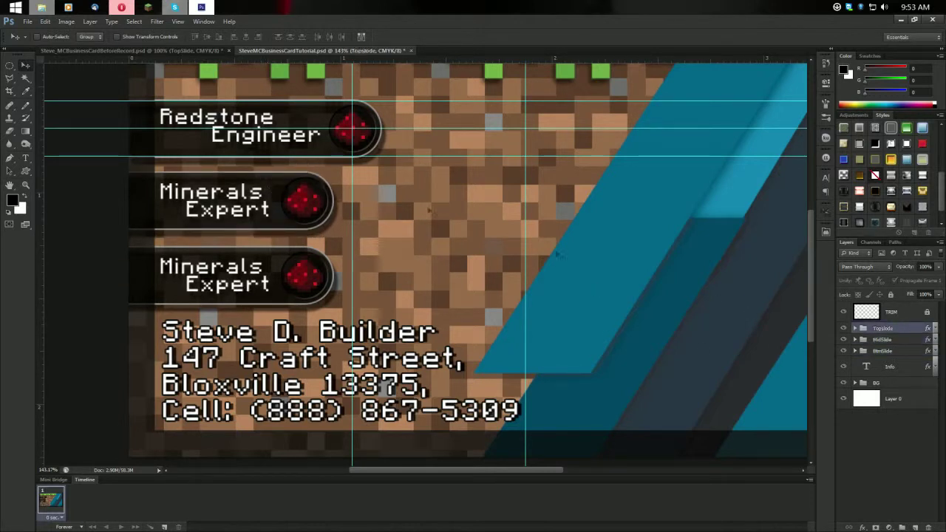
{"action": "left_click_drag", "start_coordinate": [310, 243], "coordinate": [311, 238]}
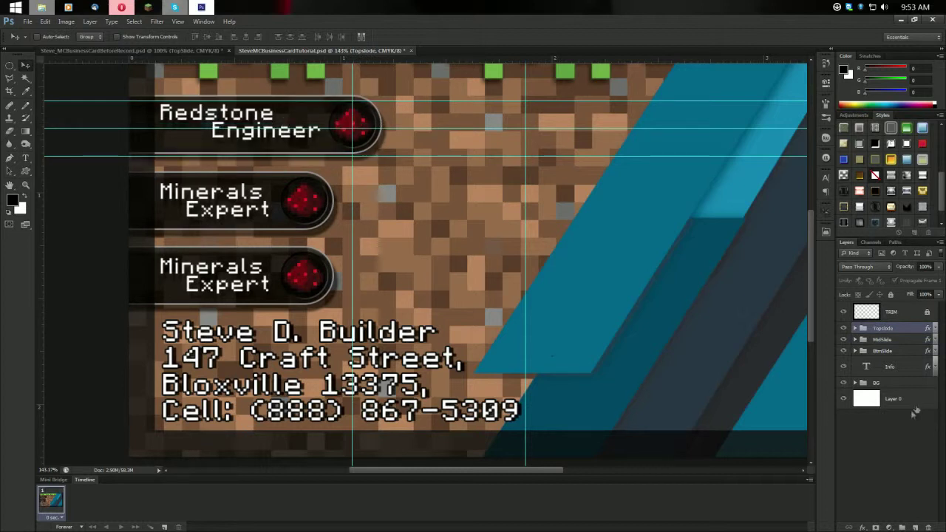
{"action": "left_click", "coordinate": [902, 352]}
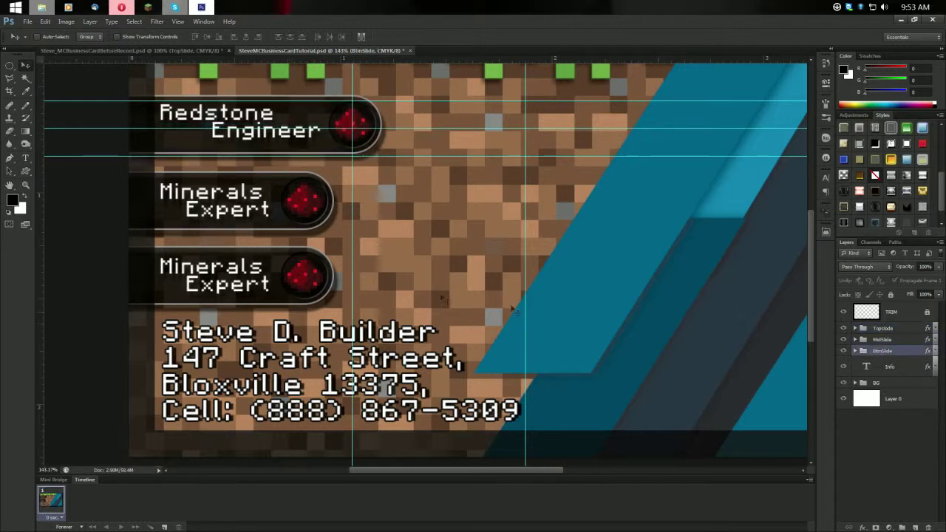
{"action": "mouse_move", "coordinate": [293, 271]}
{"action": "left_mouse_down"}
{"action": "mouse_move", "coordinate": [217, 268]}
{"action": "mouse_move", "coordinate": [301, 265]}
{"action": "left_mouse_up"}
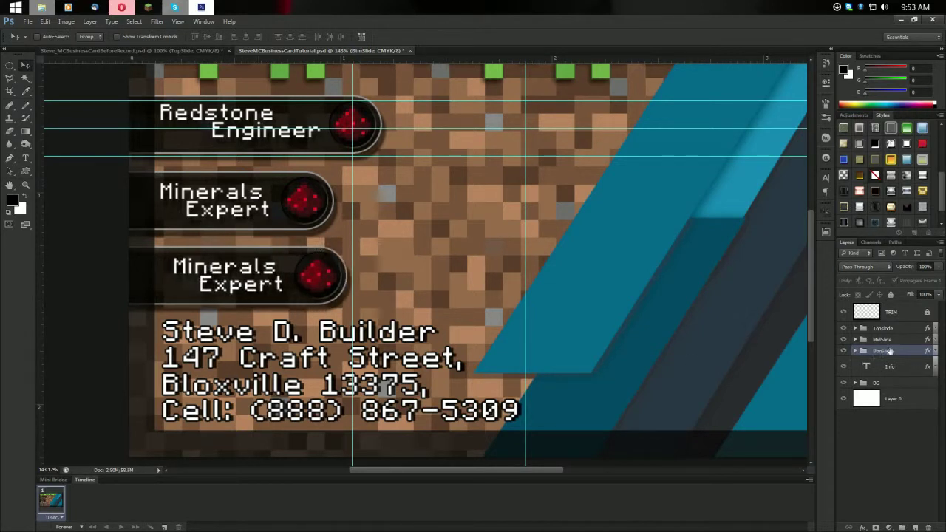
Stagger the badges rightward, moving the middle and Redstone Engineer badges progressively further right.
{"action": "left_click", "coordinate": [886, 340], "text": "shift"}
{"action": "mouse_move", "coordinate": [295, 219]}
{"action": "left_mouse_down"}
{"action": "mouse_move", "coordinate": [347, 221]}
{"action": "mouse_move", "coordinate": [277, 223]}
{"action": "left_mouse_up"}
{"action": "left_click", "coordinate": [893, 340]}
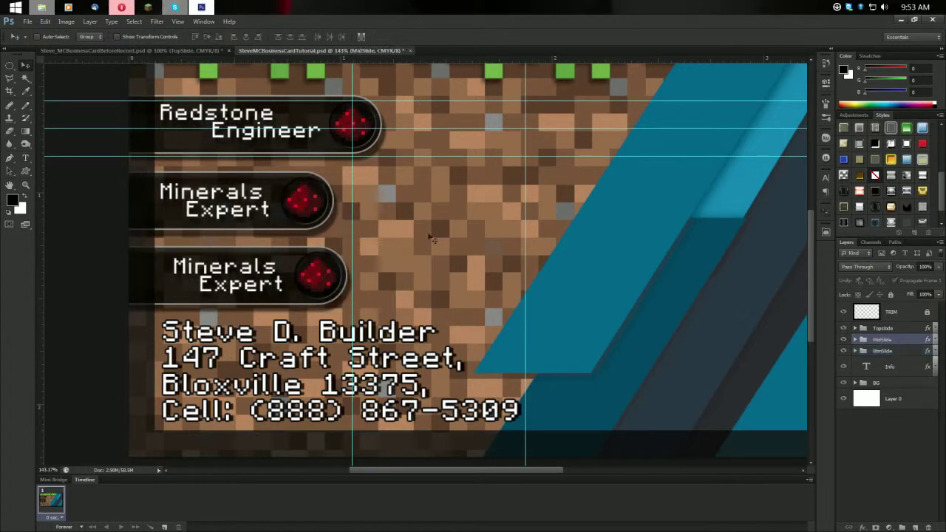
{"action": "left_click_drag", "start_coordinate": [278, 207], "coordinate": [336, 204]}
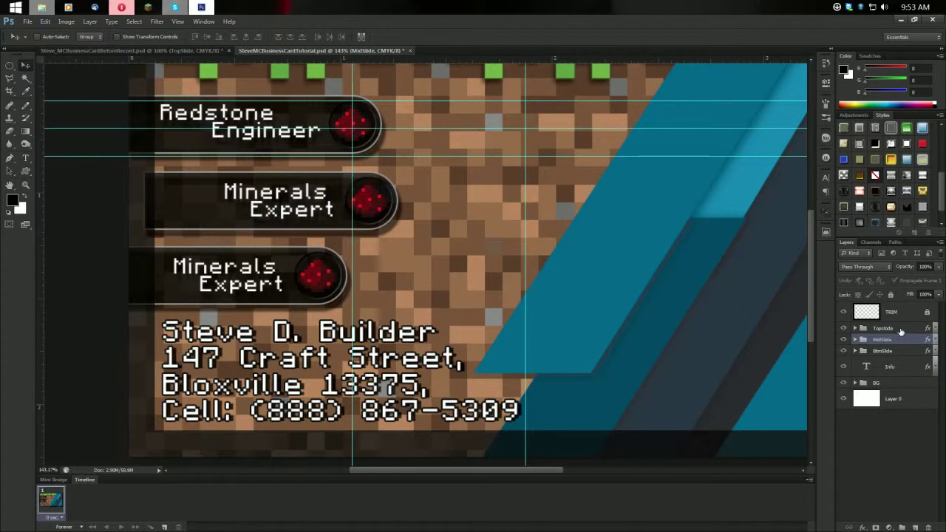
{"action": "left_click", "coordinate": [889, 330]}
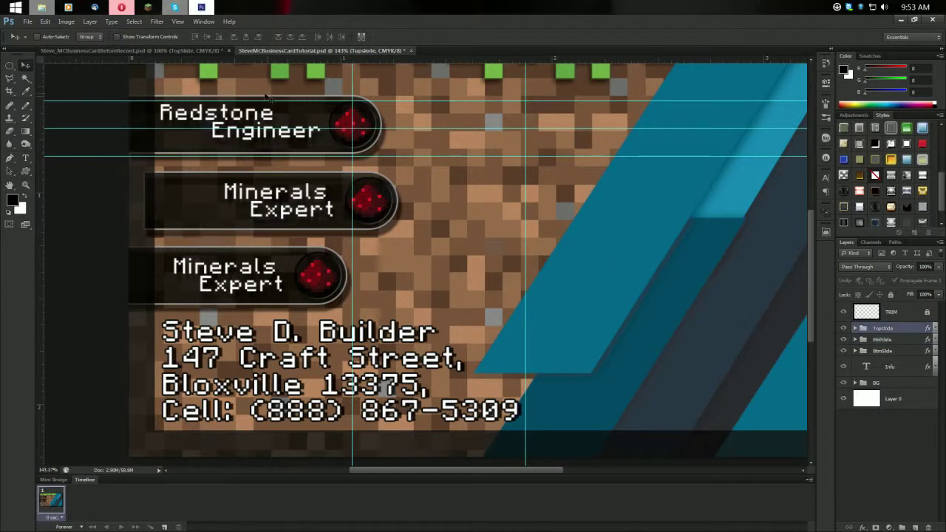
{"action": "left_click_drag", "start_coordinate": [316, 129], "coordinate": [394, 114]}
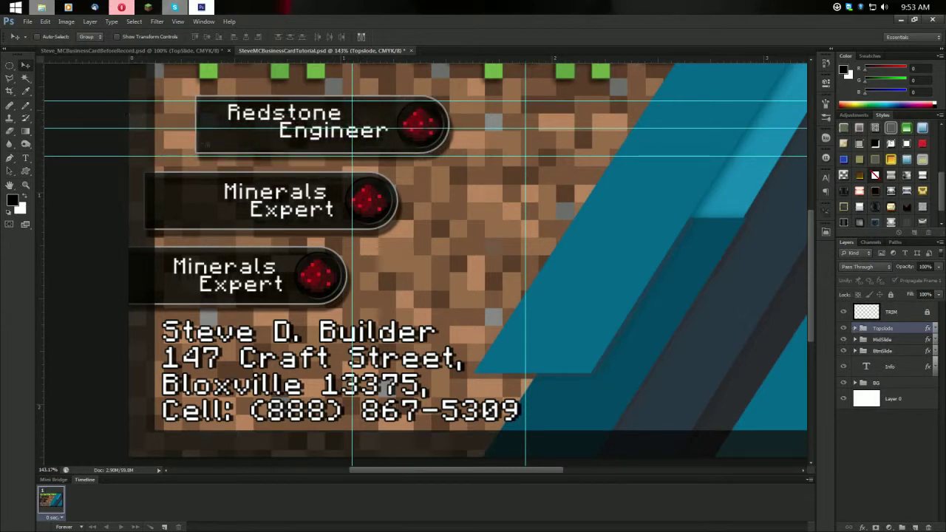
Stretch the Redstone Engineer pill bar left so it reaches the card's left edge.
{"action": "left_click", "coordinate": [855, 328]}
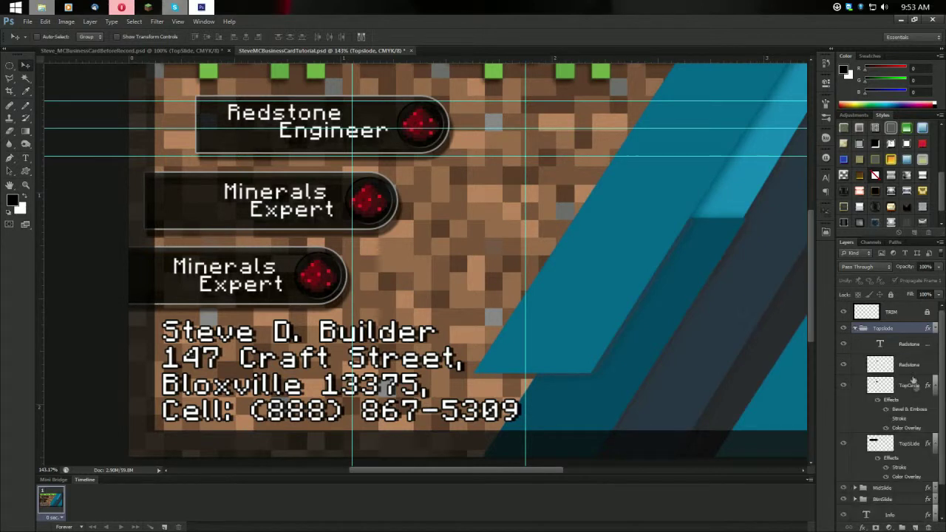
{"action": "left_click", "coordinate": [905, 441]}
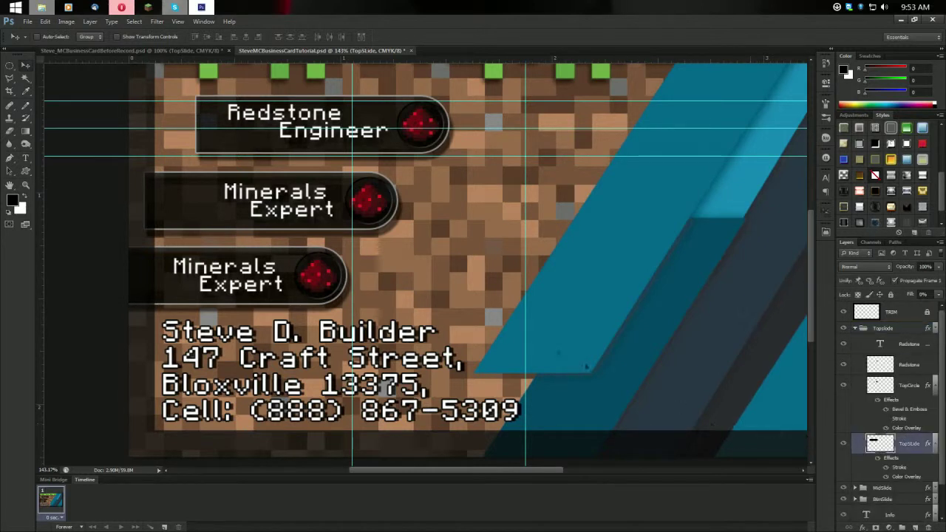
{"action": "key", "text": "ctrl+t"}
{"action": "left_click_drag", "start_coordinate": [195, 125], "coordinate": [130, 126]}
{"action": "key", "text": "Return"}
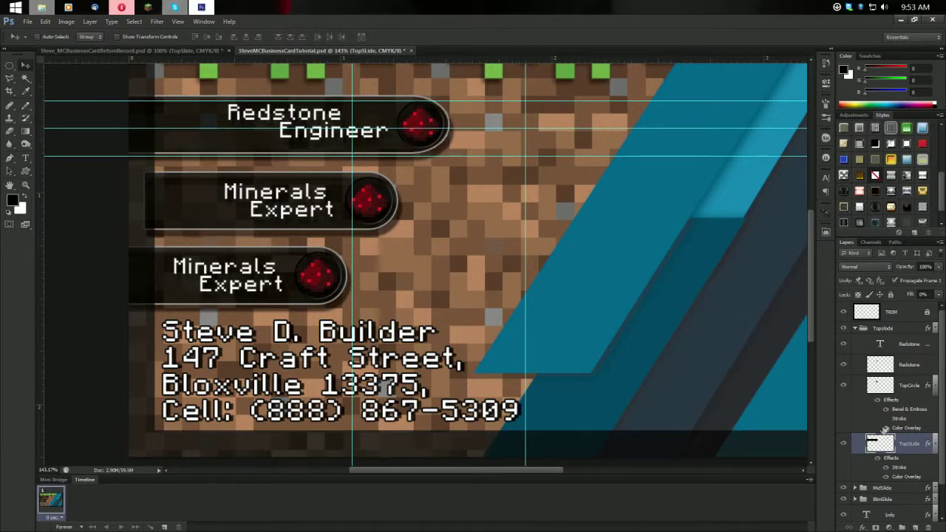
{"action": "left_click", "coordinate": [854, 328]}
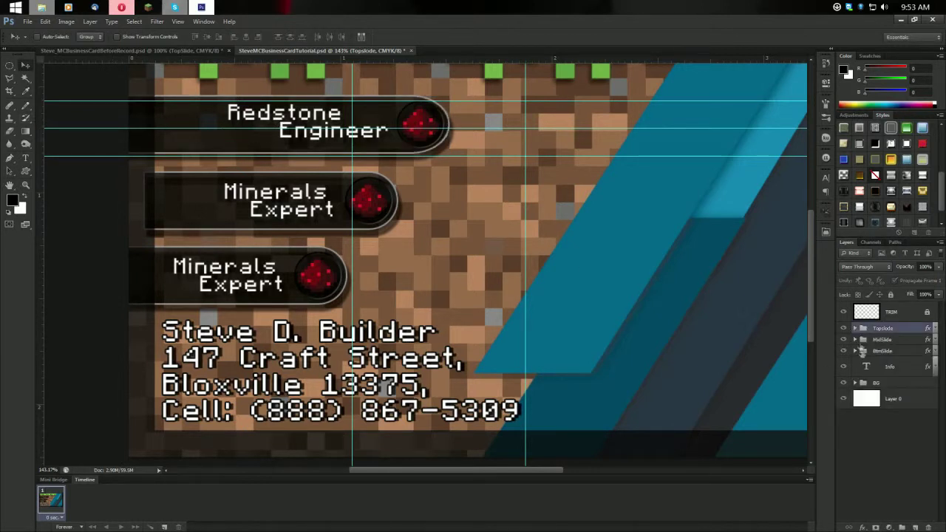
Stretch the middle Minerals Expert pill bar left to the card's left edge.
{"action": "left_click", "coordinate": [855, 339]}
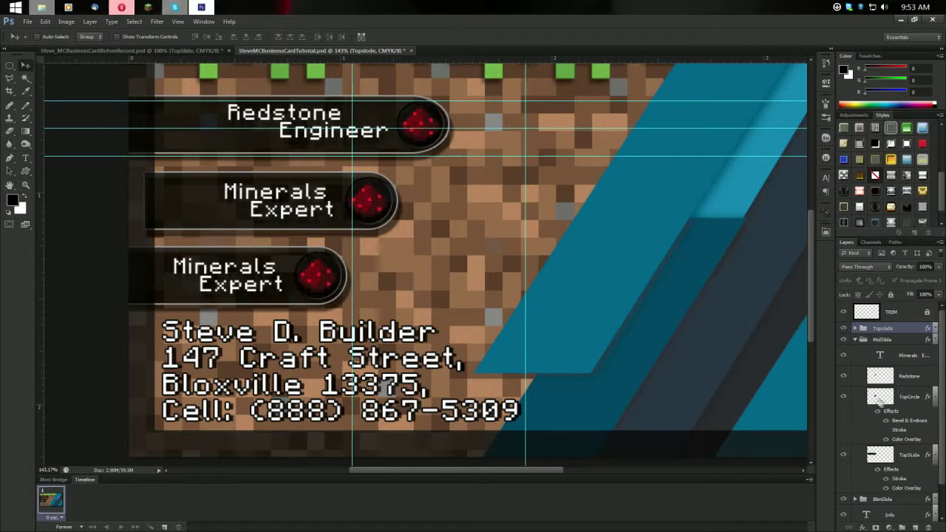
{"action": "left_click", "coordinate": [851, 402]}
{"action": "left_click", "coordinate": [879, 455]}
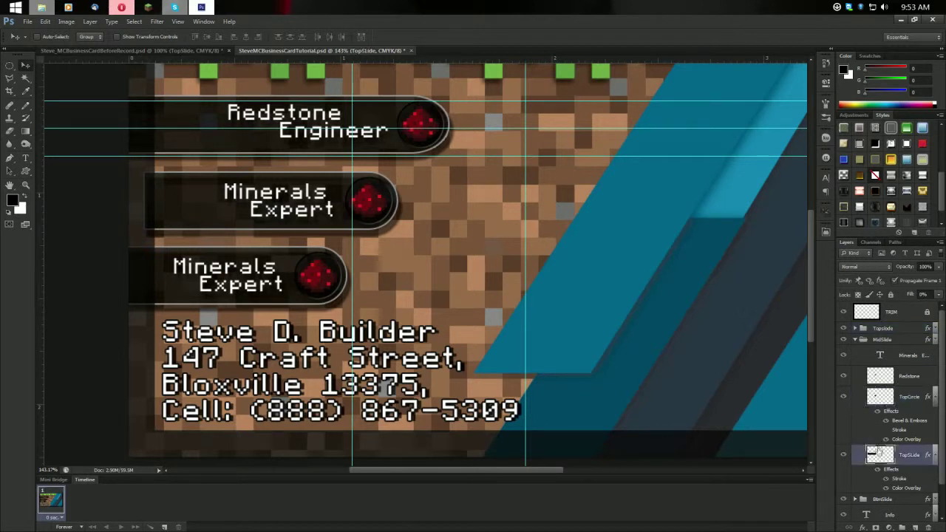
{"action": "key", "text": "ctrl+t"}
{"action": "left_click_drag", "start_coordinate": [145, 200], "coordinate": [110, 200]}
{"action": "key", "text": "Return"}
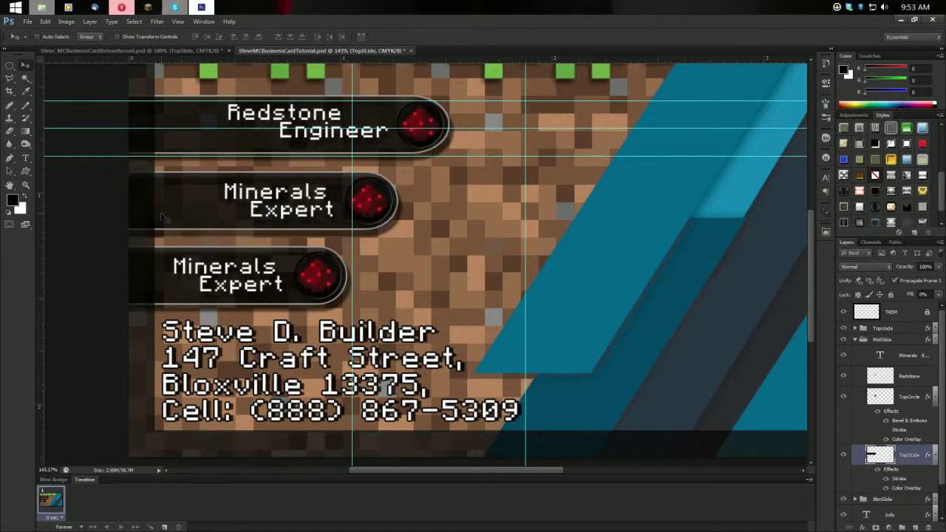